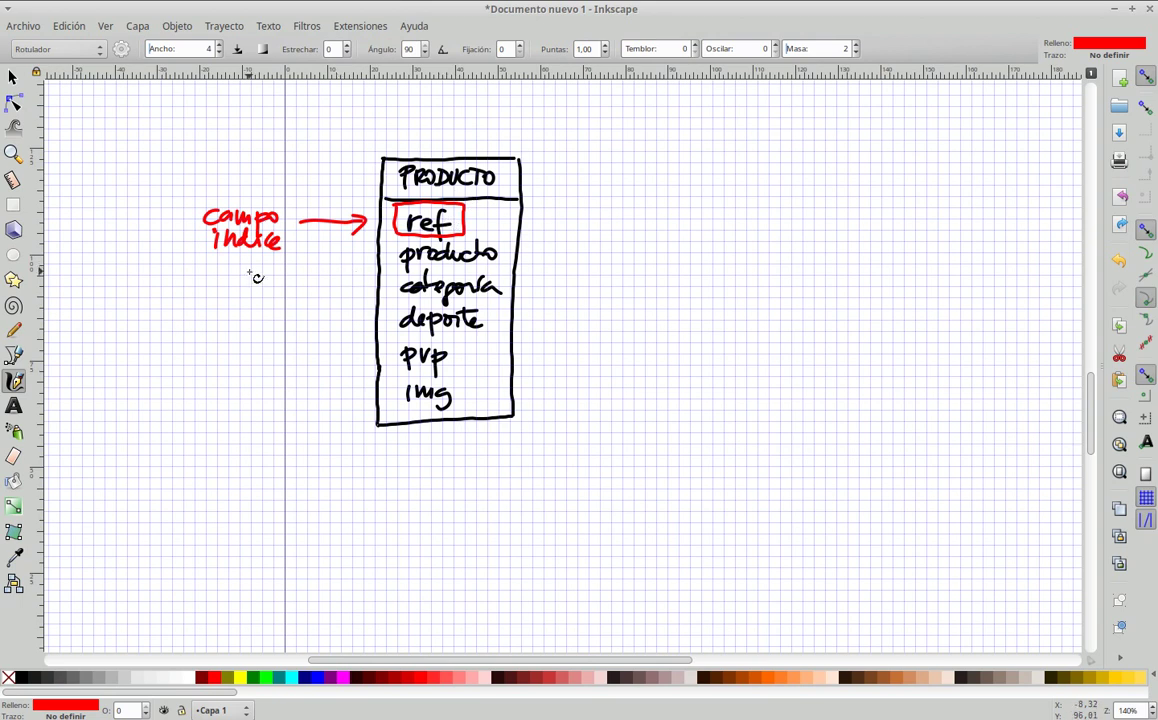
Handwrite two red bullet notes below "campo índice": "único" and, in smaller capitals, "IDENTIFICA AL OBJETO".
mouse_move(209, 270)
mouse_down()
mouse_move(254, 281)
mouse_move(242, 263)
mouse_up()
drag(186, 278, 200, 311)
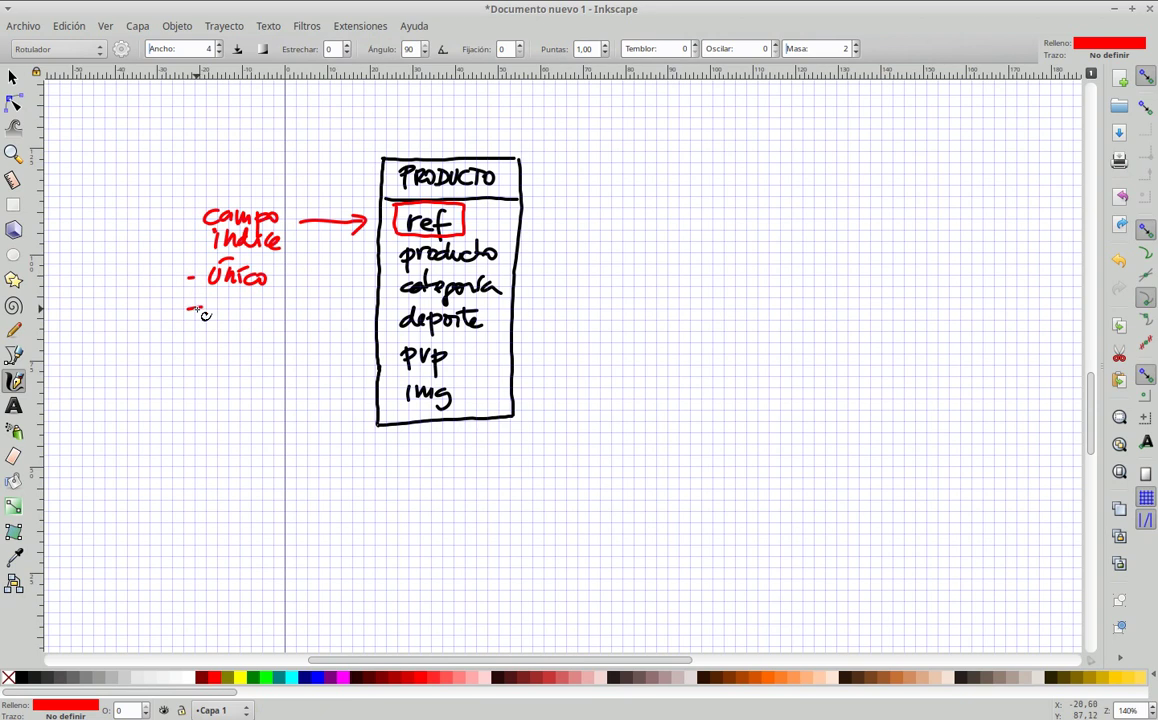
scroll(230, 320, up, 2)
ctrl+scroll(256, 378, up, 2)
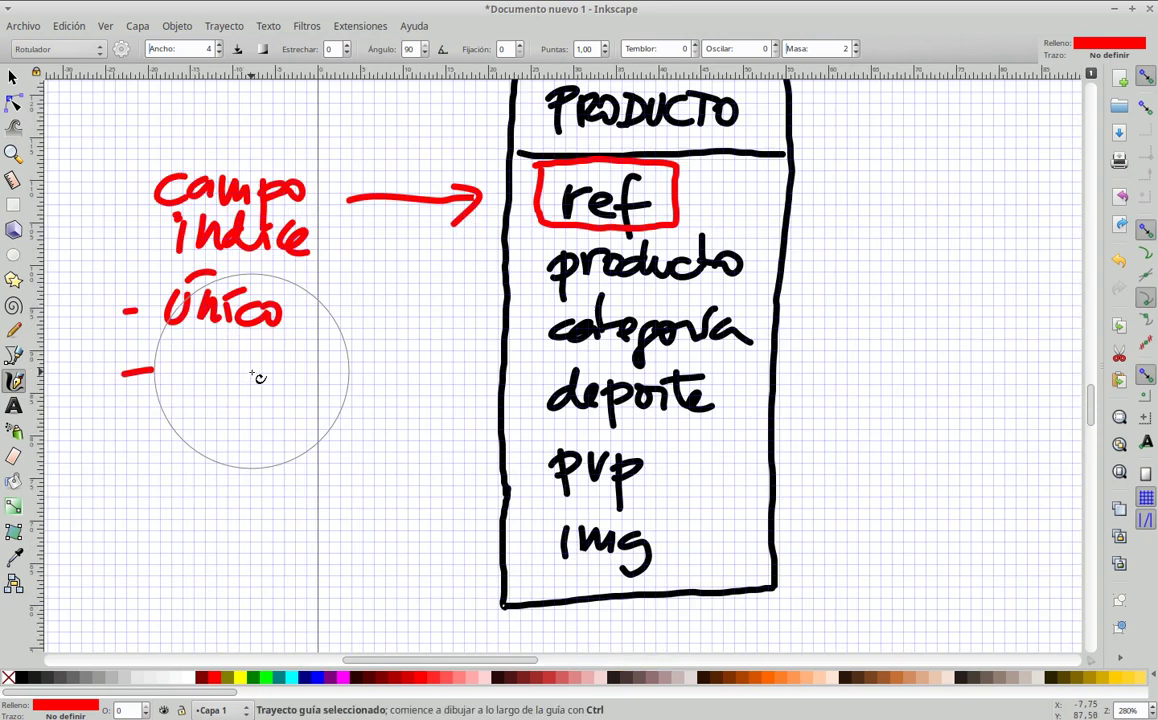
mouse_move(176, 356)
mouse_down()
mouse_move(177, 370)
mouse_move(245, 357)
mouse_up()
drag(238, 357, 238, 370)
mouse_move(248, 357)
mouse_down()
mouse_move(248, 370)
mouse_move(262, 357)
mouse_move(266, 370)
mouse_up()
mouse_move(278, 358)
mouse_down()
mouse_move(272, 369)
mouse_move(327, 370)
mouse_move(340, 358)
mouse_up()
mouse_move(351, 357)
mouse_down()
mouse_move(351, 370)
mouse_move(383, 370)
mouse_move(391, 357)
mouse_up()
drag(383, 363, 406, 356)
mouse_move(400, 356)
mouse_down()
mouse_move(400, 370)
mouse_move(413, 357)
mouse_up()
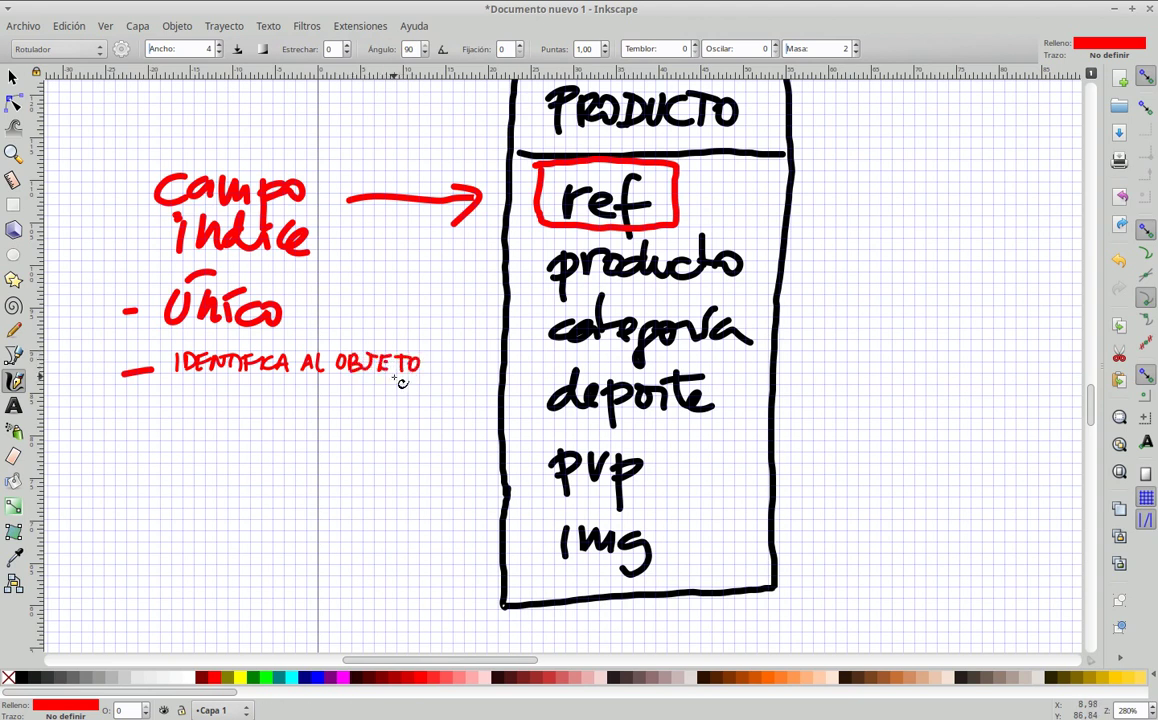
ctrl+scroll(400, 382, down, 2)
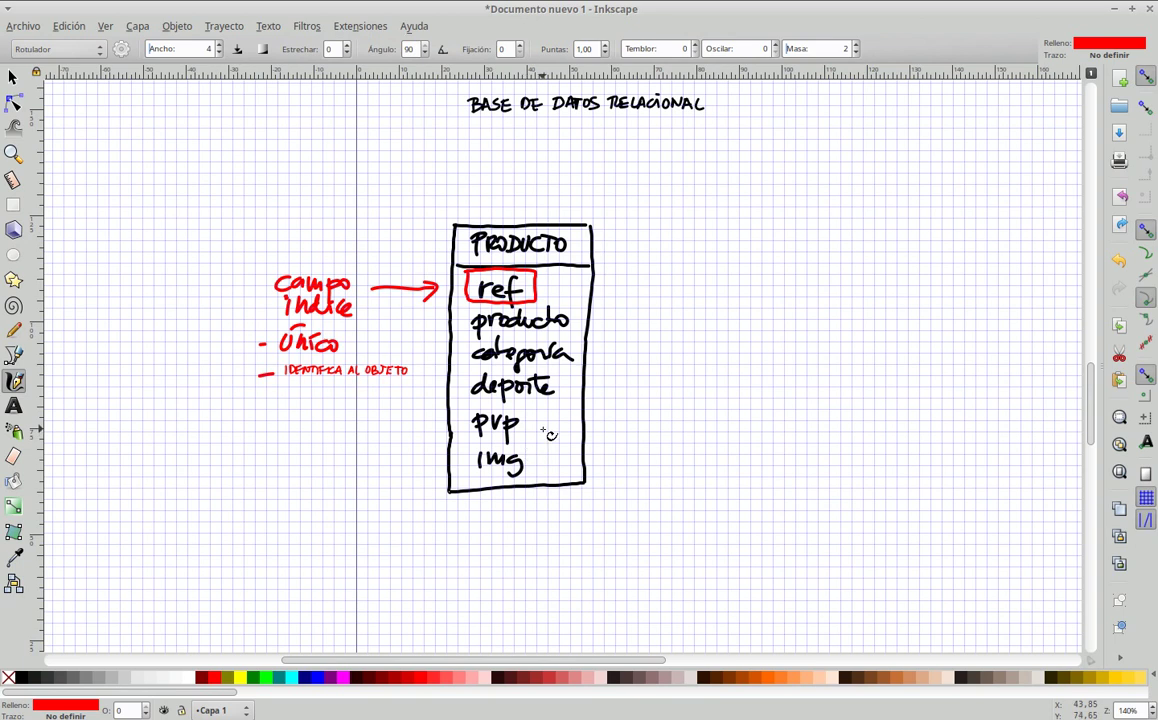
Switch to the product spreadsheet in Google Sheets and rename the column B header to "descripcion".
key(alt+Tab)
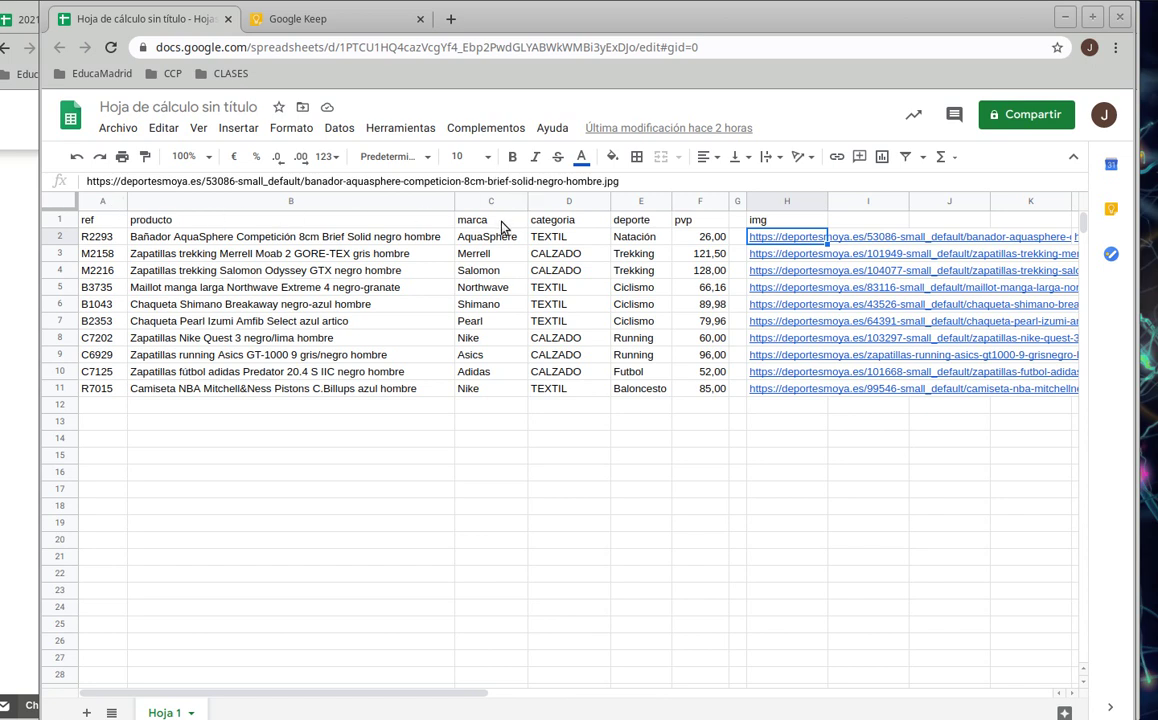
click(157, 218)
double_click(157, 217)
text(de)
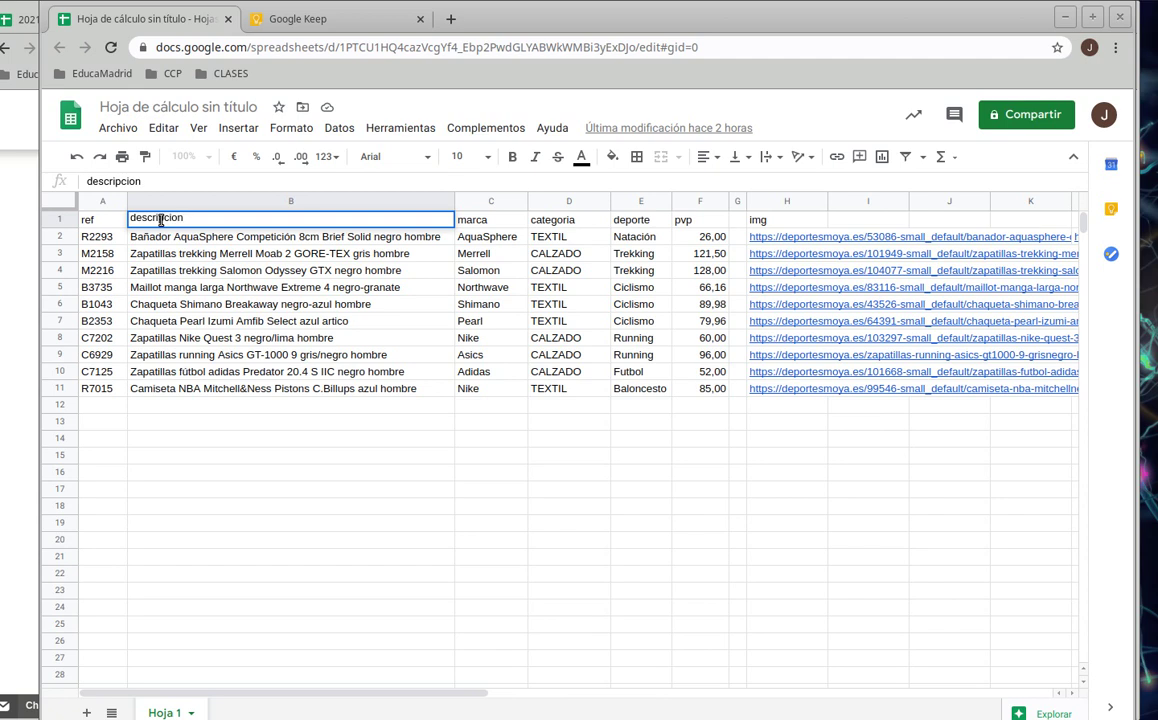
text(scripcion)
key(Return)
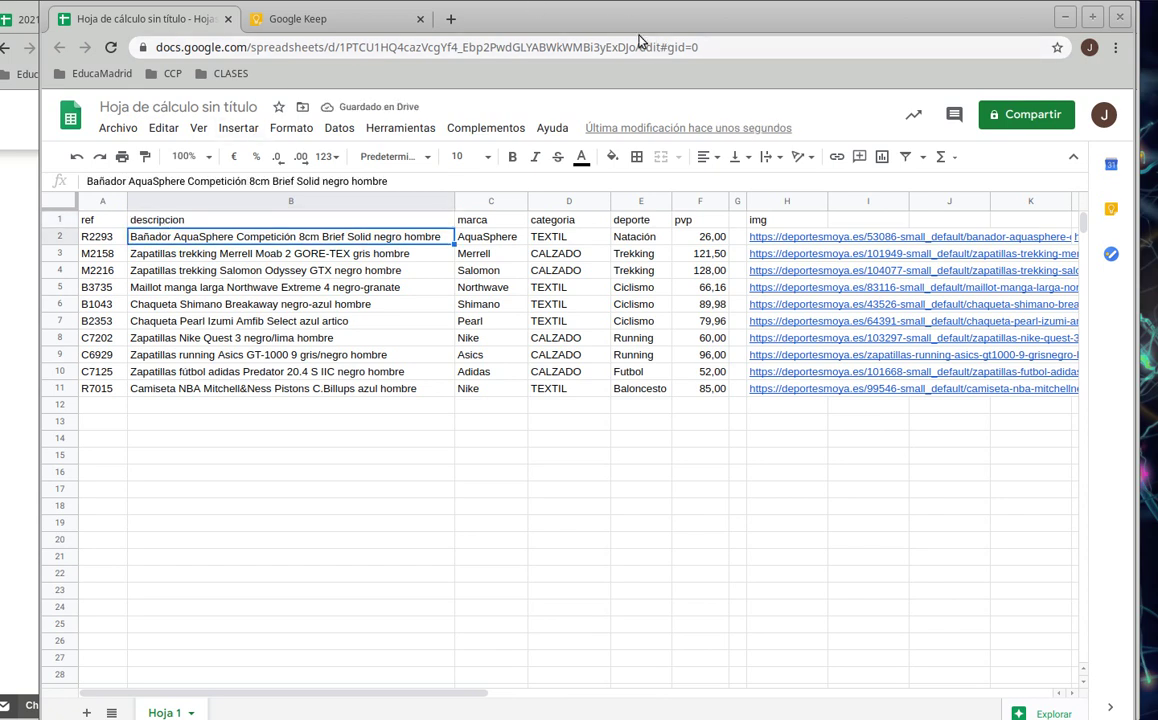
Rename the sheet holding the product table as "productos".
drag(43, 5, 585, 22)
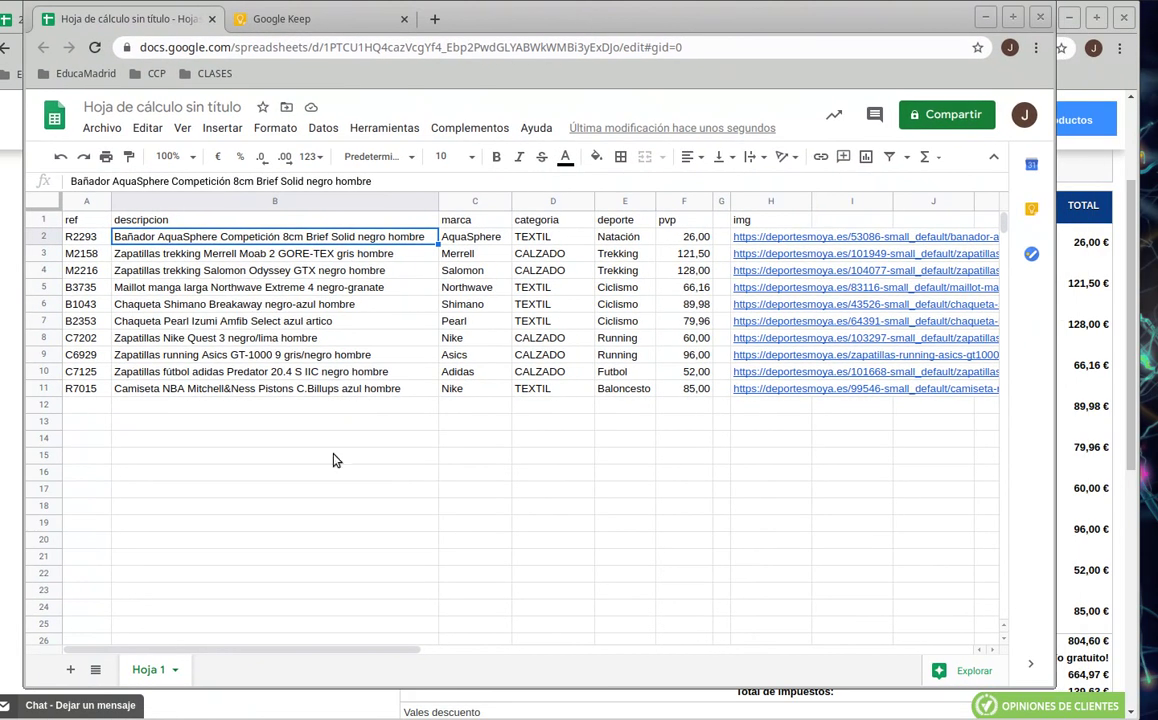
double_click(153, 672)
text(pro)
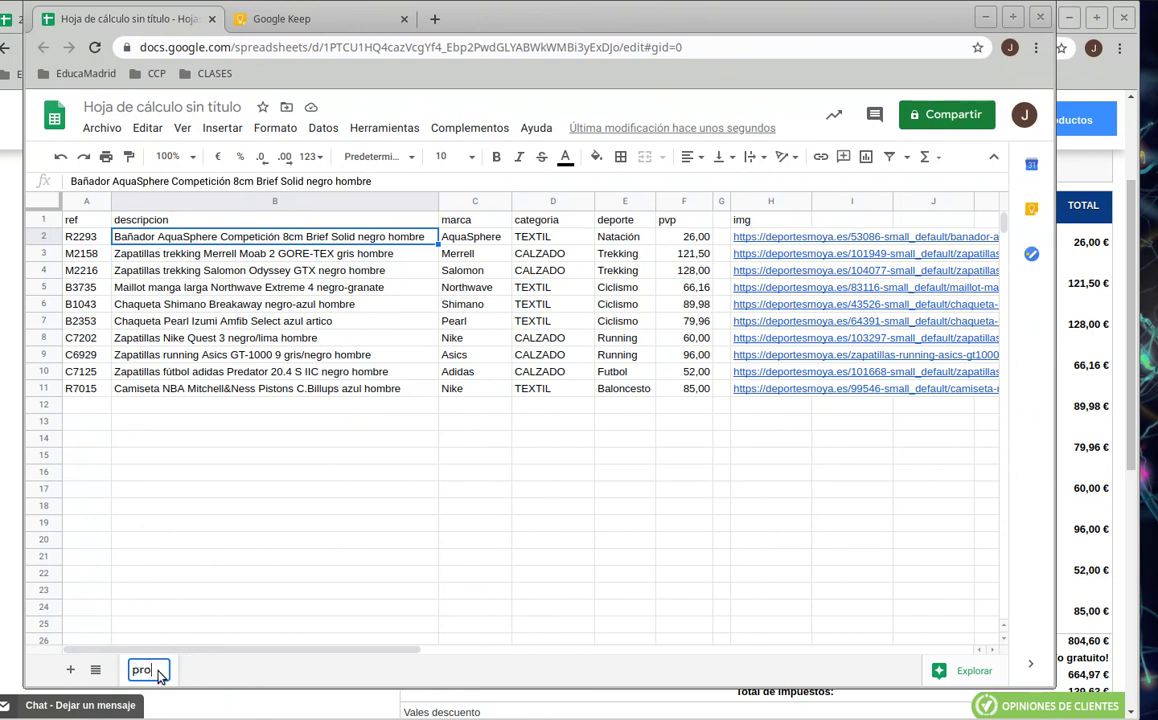
text(ducto)
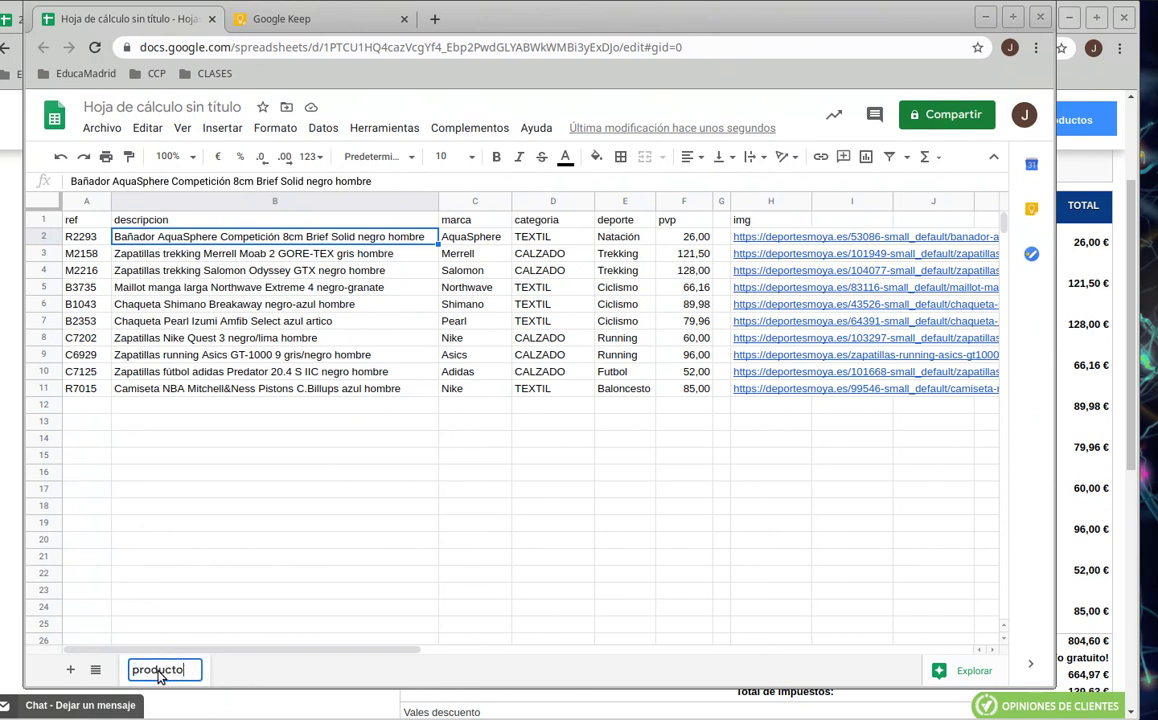
text(s)
key(Return)
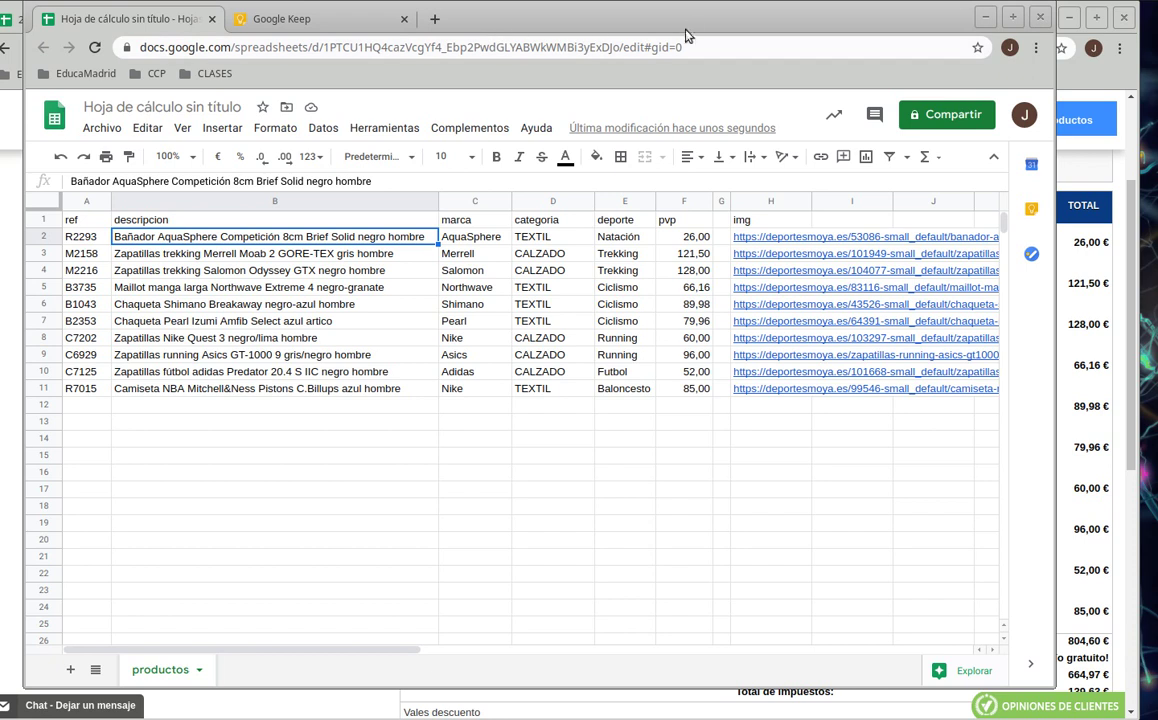
View the linked images for the AquaSphere swimsuit in H2 and the Pearl Izumi jacket in H7, returning to the spreadsheet.
drag(674, 20, 1157, 560)
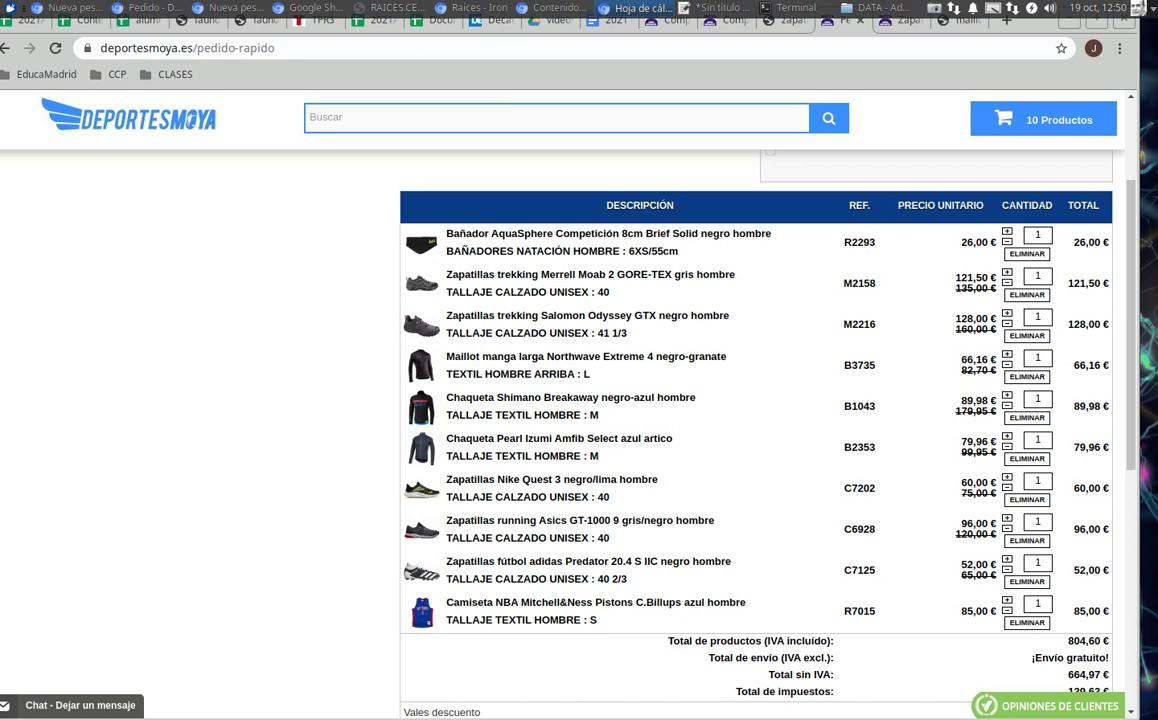
key(alt+Tab)
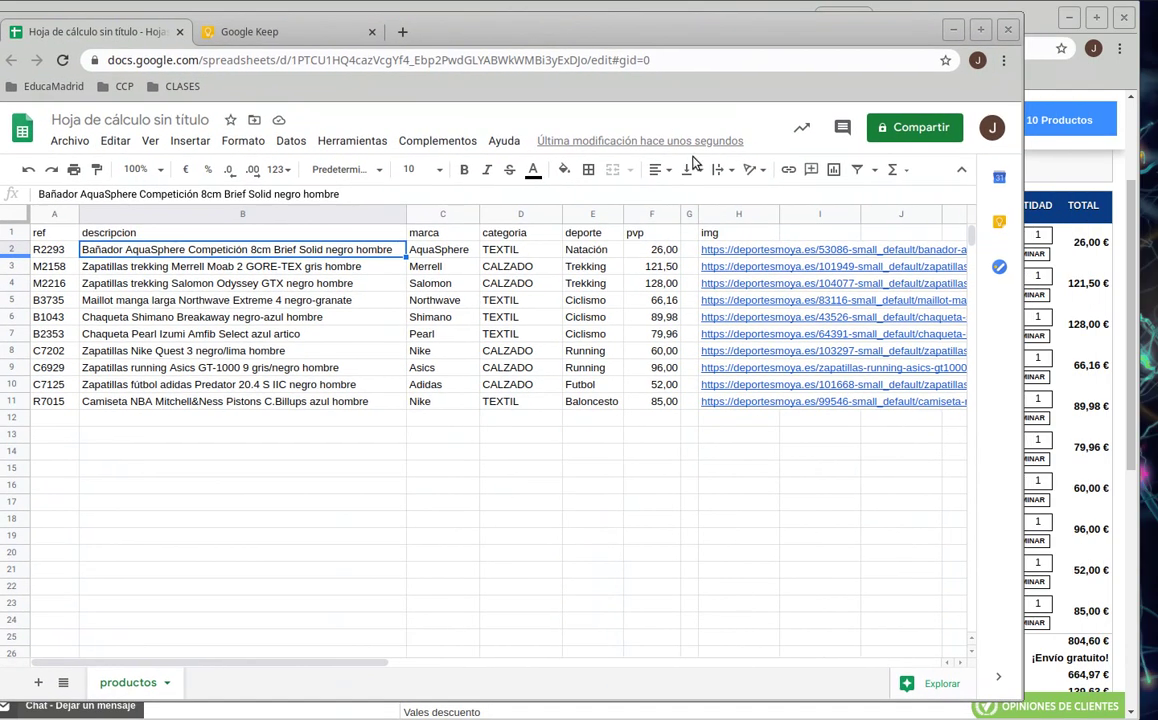
click(747, 258)
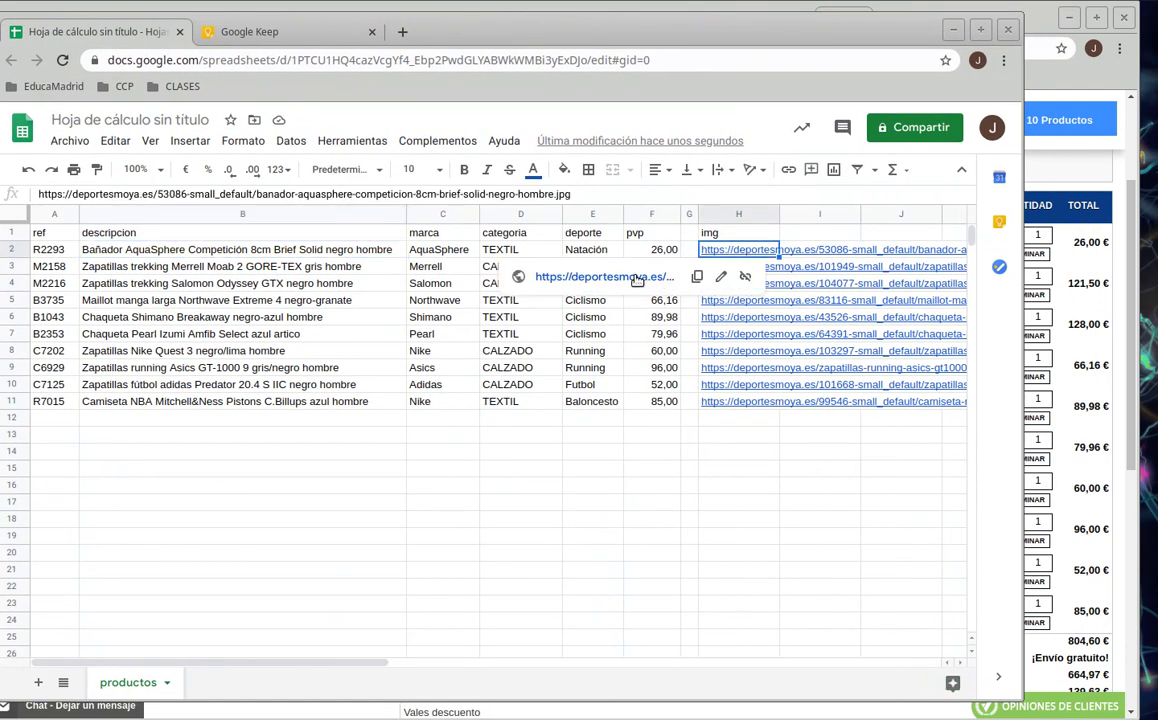
click(600, 274)
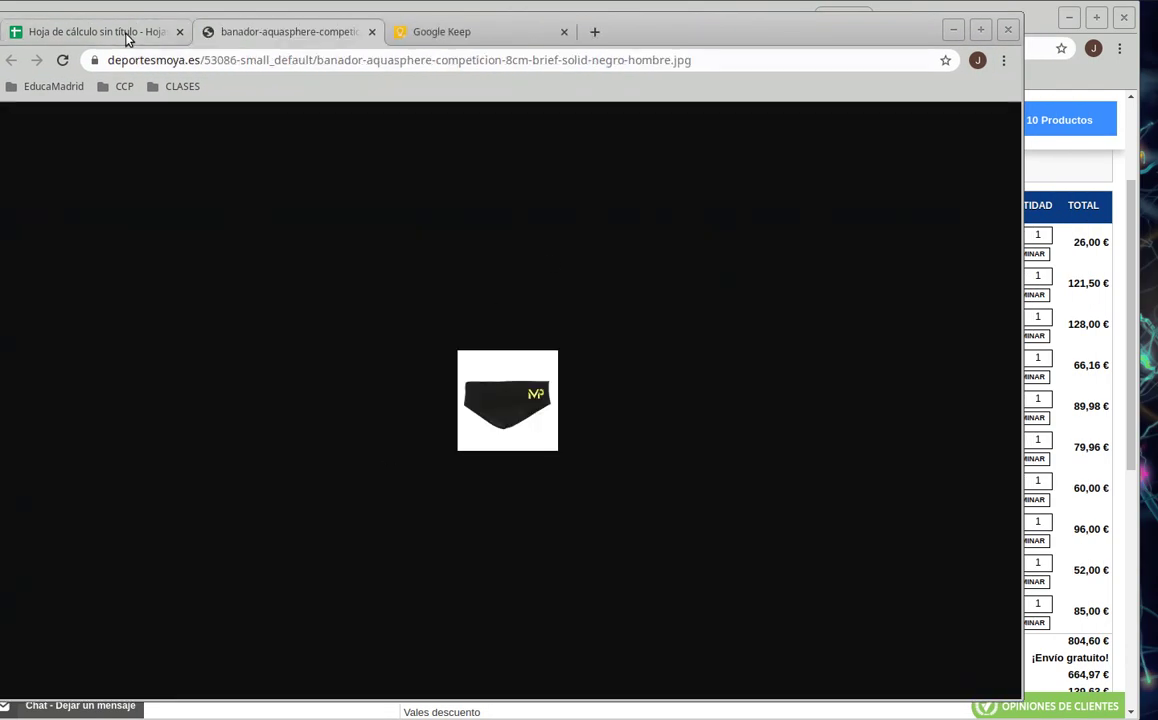
click(126, 32)
click(730, 334)
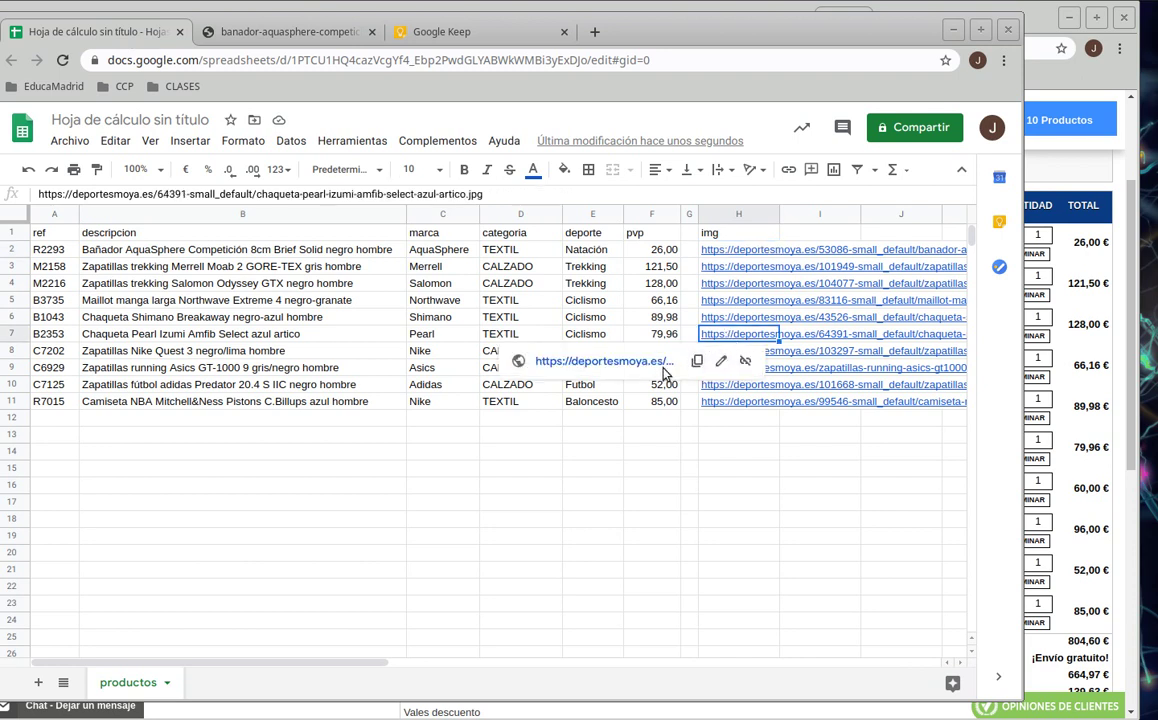
click(651, 363)
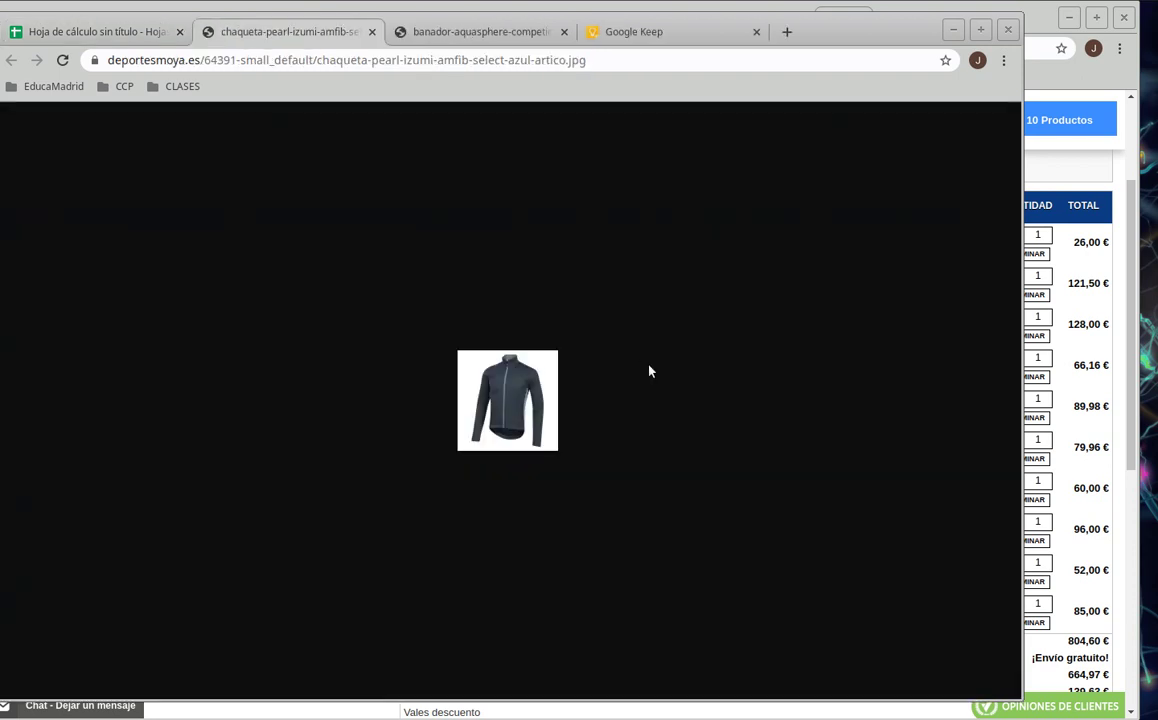
click(128, 34)
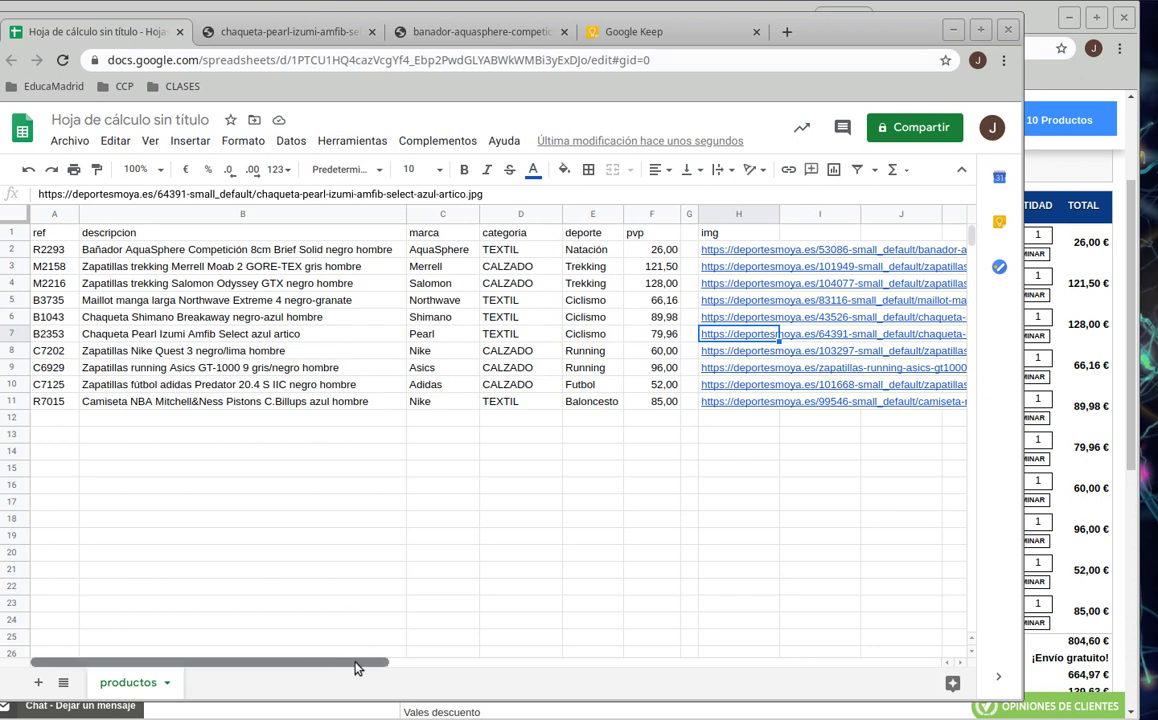
drag(867, 37, 957, 51)
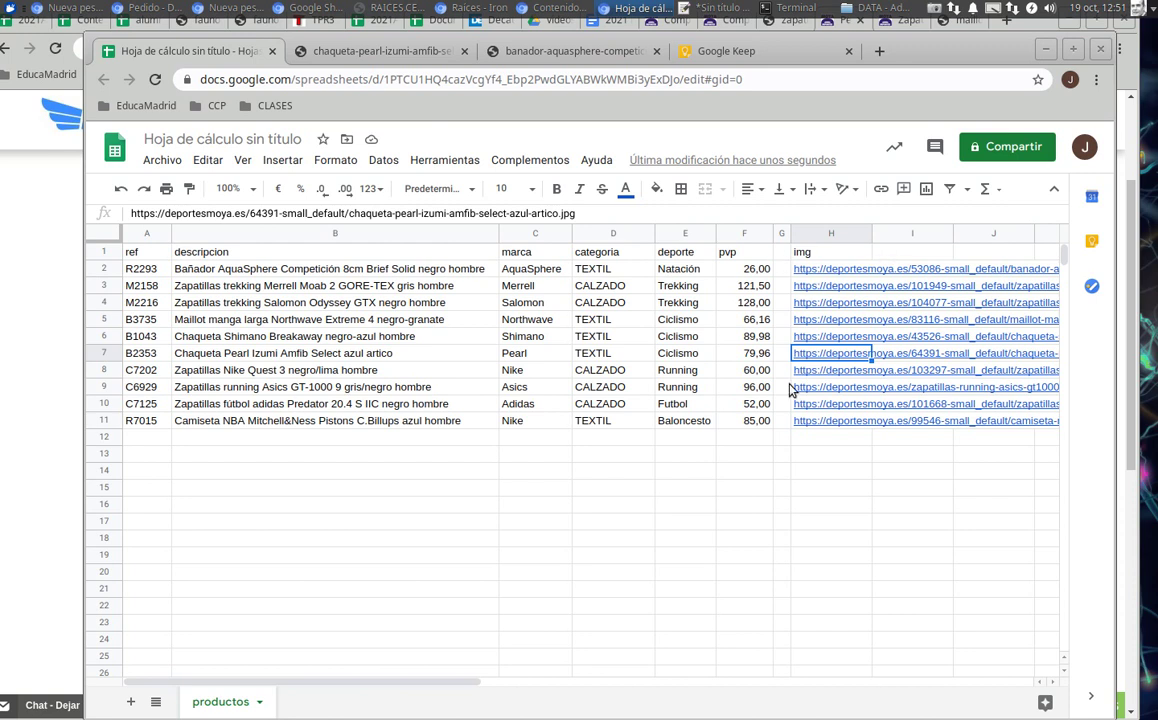
click(780, 471)
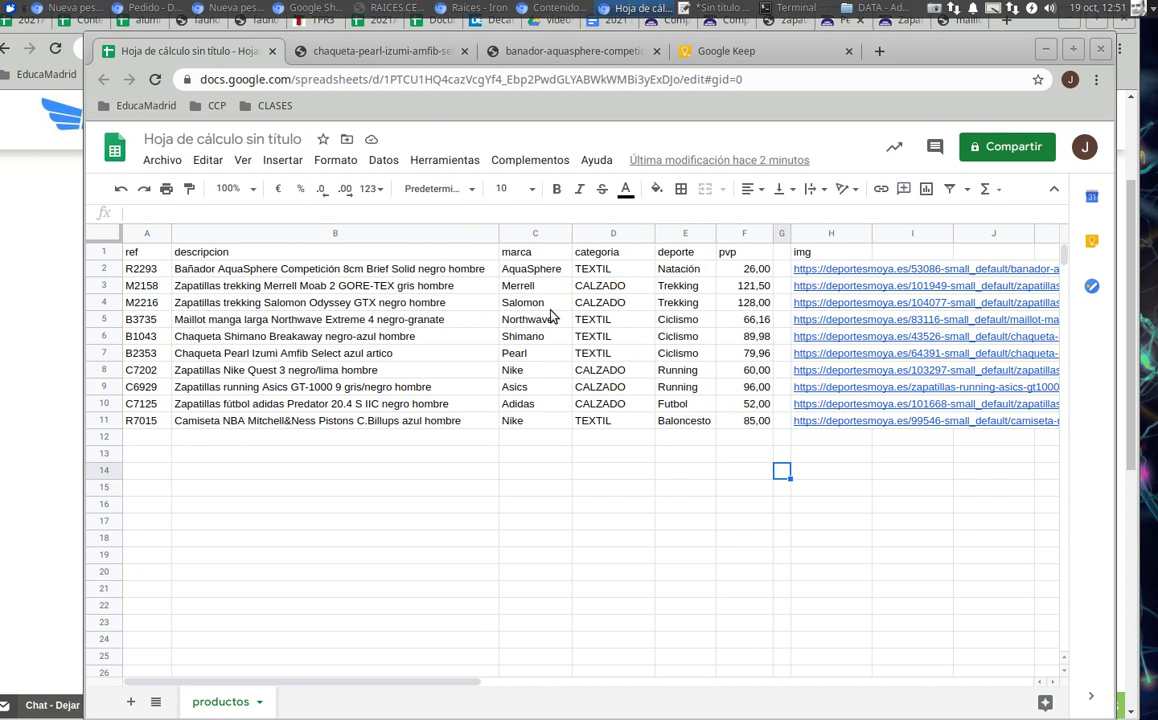
drag(928, 50, 847, 19)
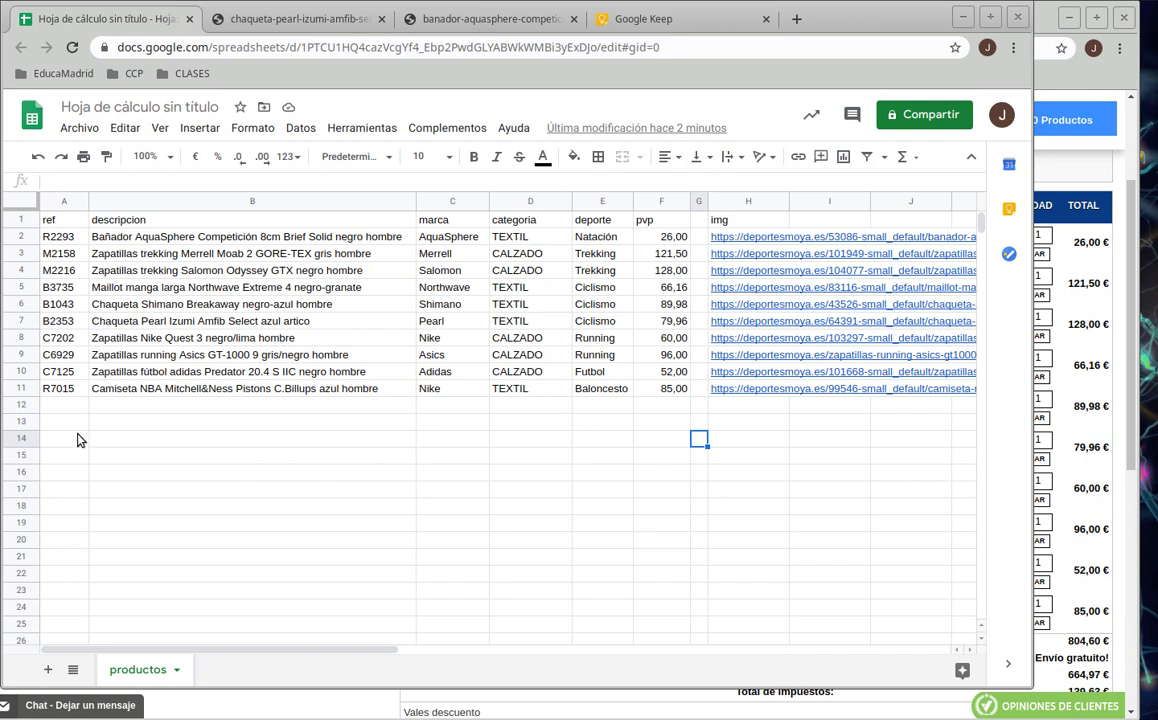
List the distinct sports from the deporte column starting at cell E16 with the formula =UNIQUE(E2:E11).
mouse_move(779, 256)
drag(600, 241, 604, 397)
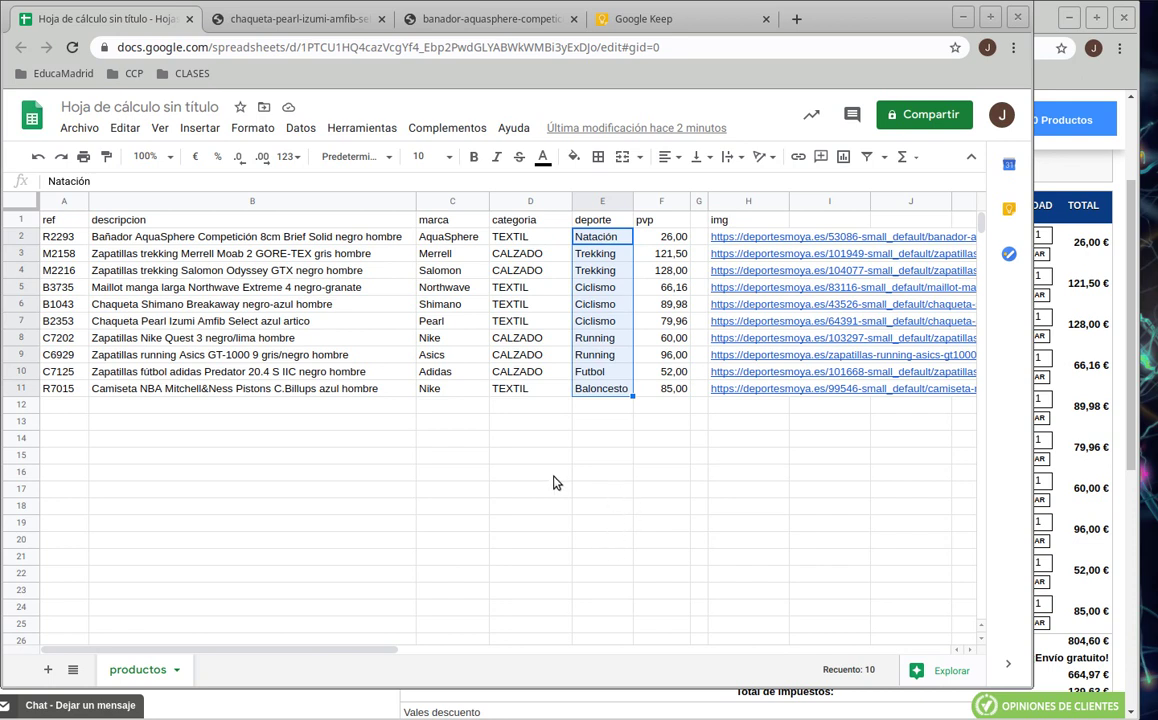
click(589, 476)
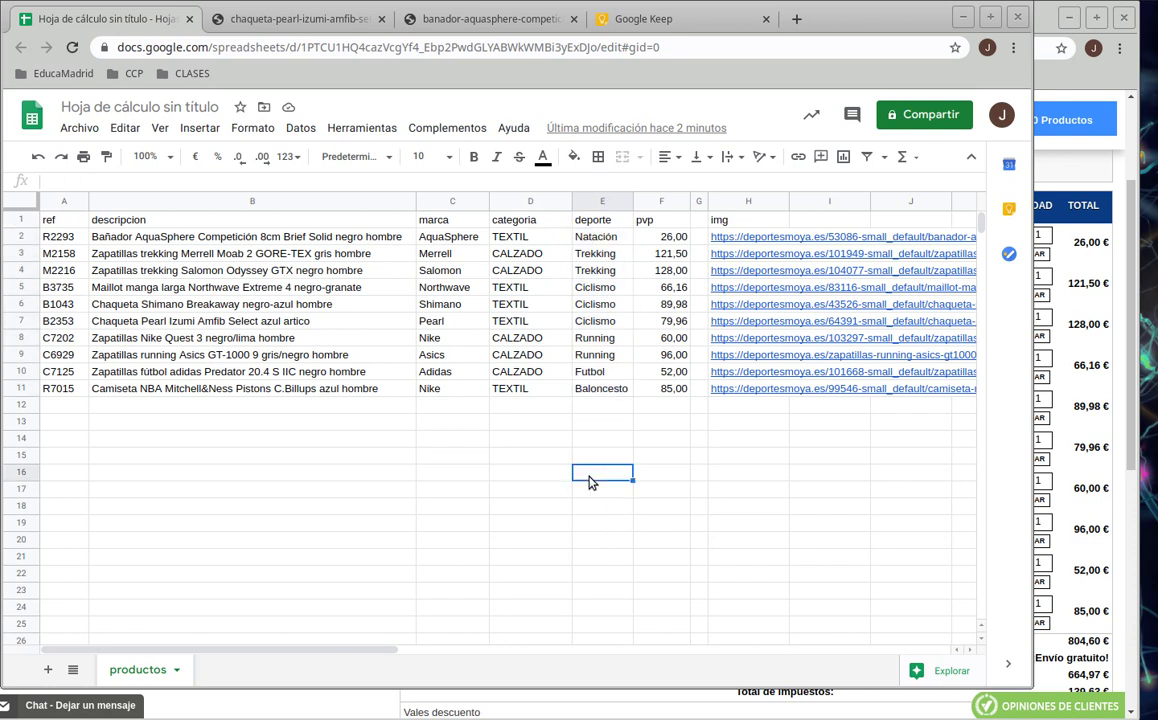
text(=)
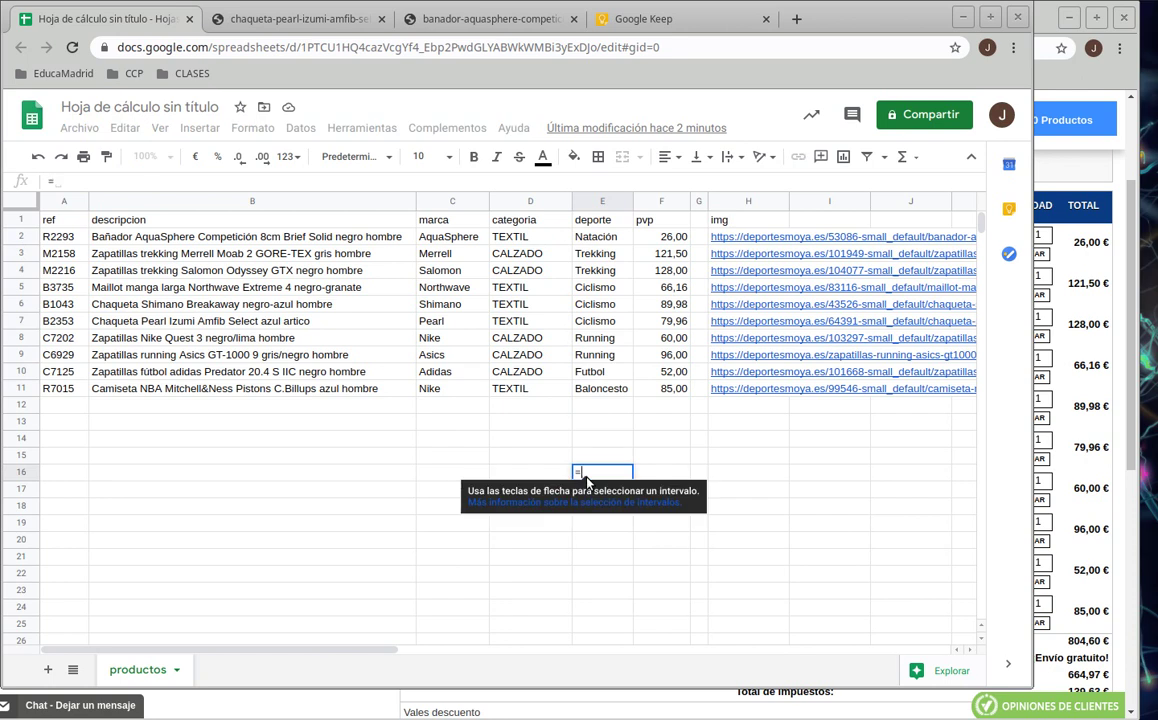
text(uni)
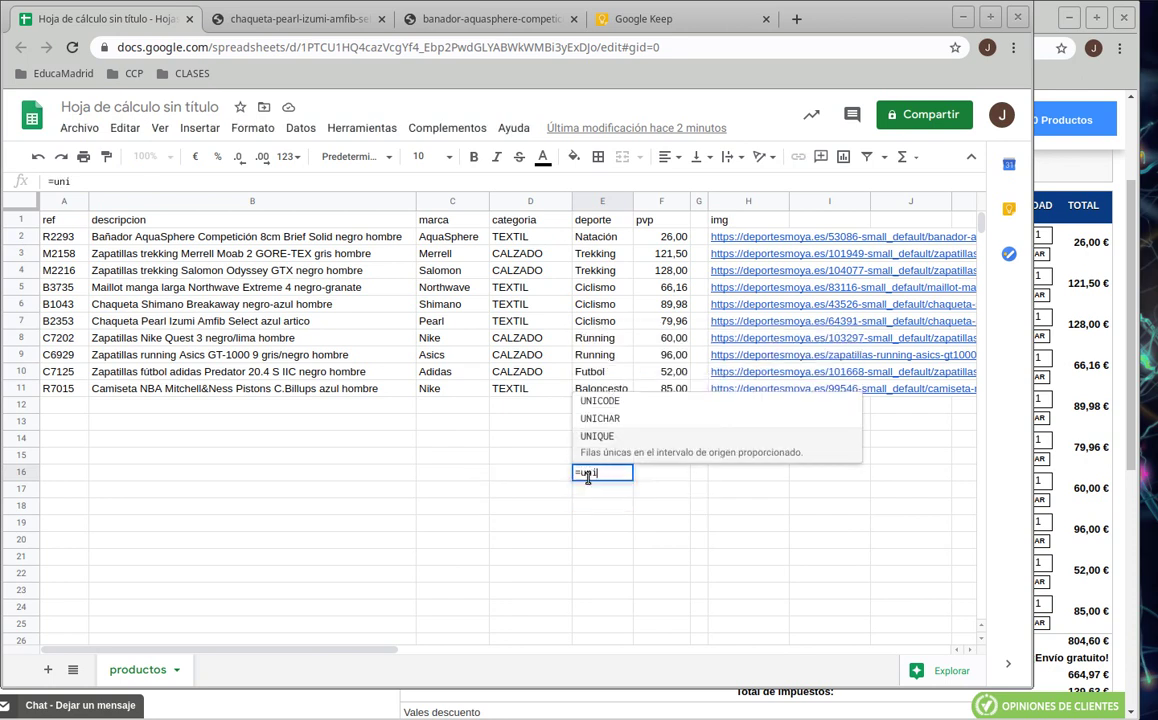
click(612, 437)
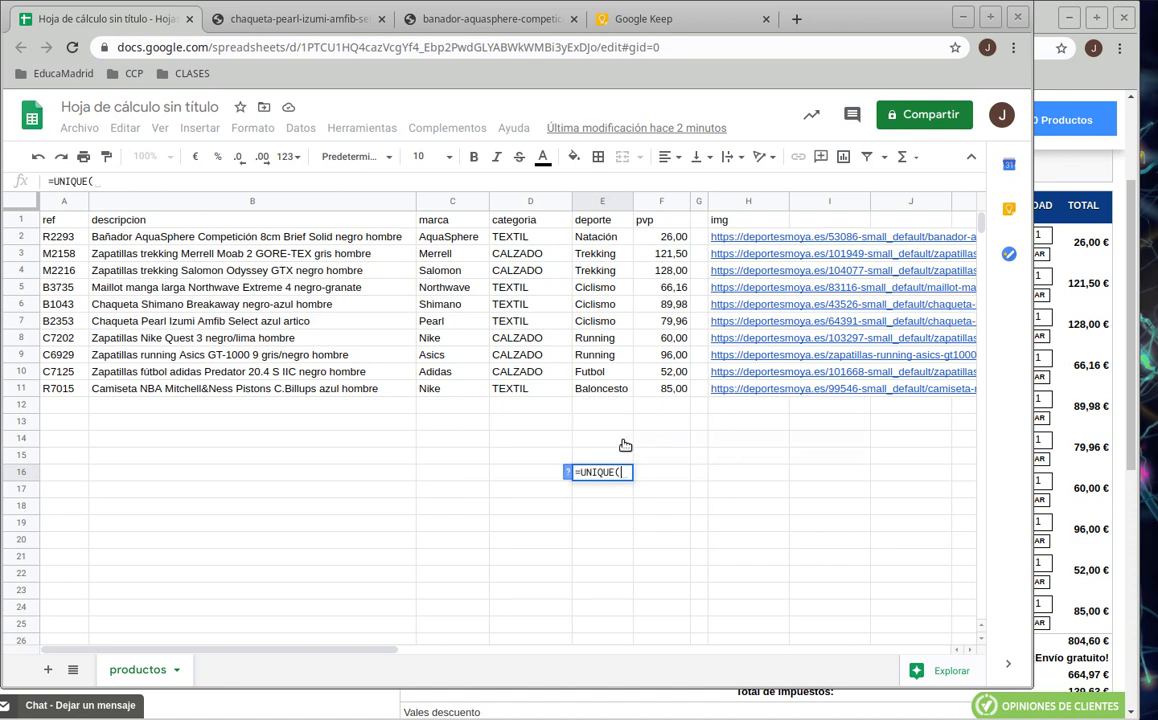
click(601, 239)
drag(602, 241, 618, 392)
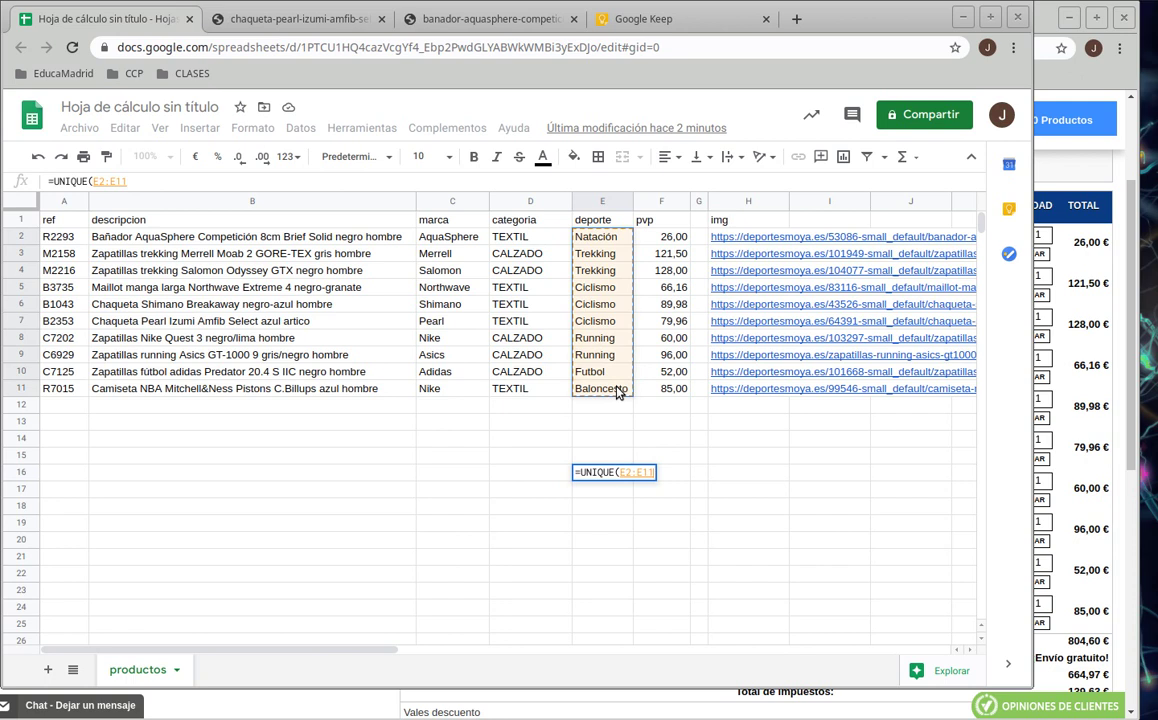
text())
key(Return)
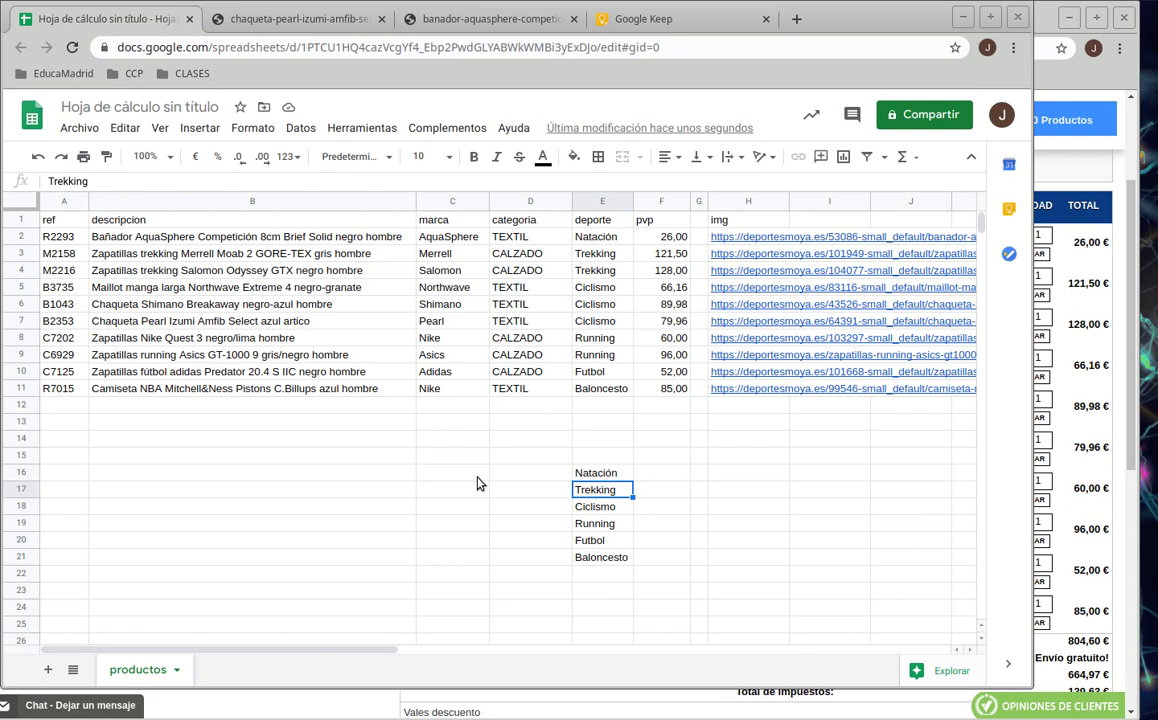
Add a new sheet to the spreadsheet and name it "listasDeValores".
click(48, 671)
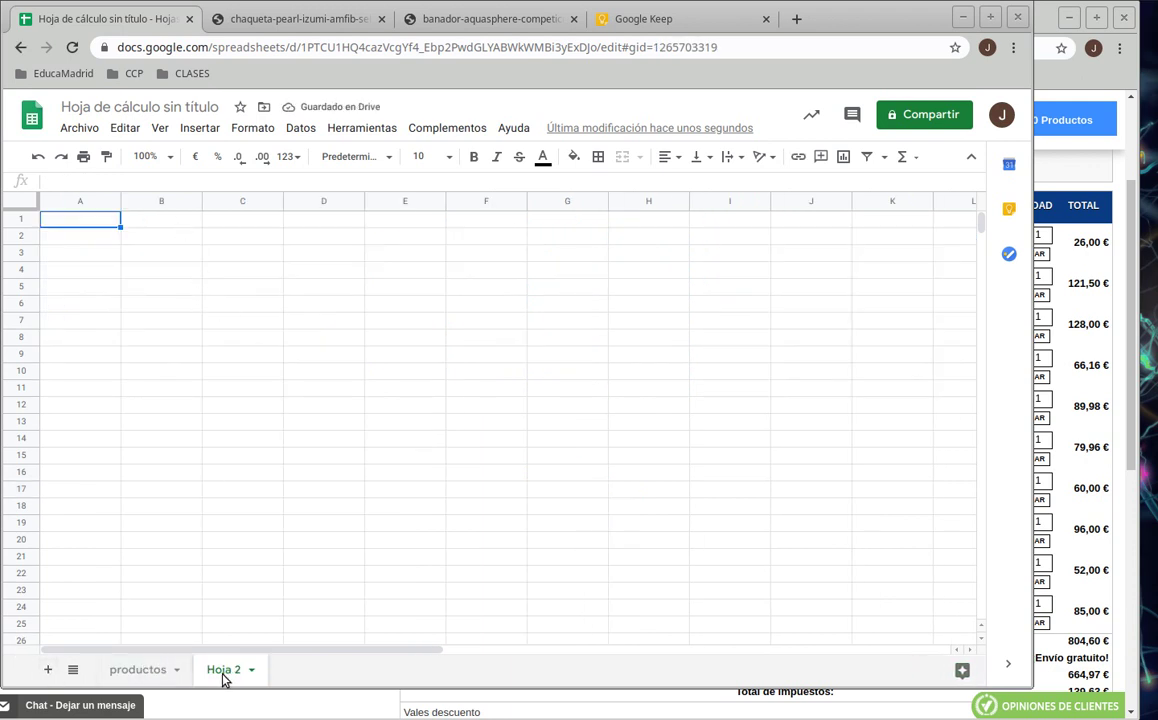
click(252, 670)
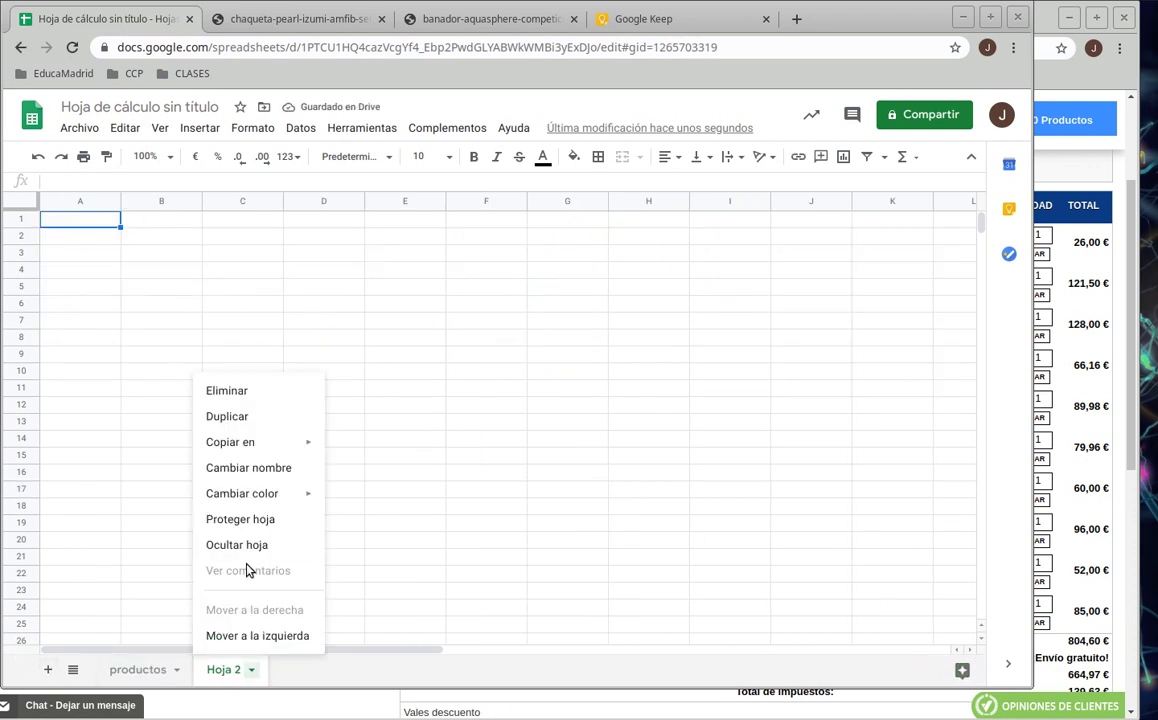
click(230, 477)
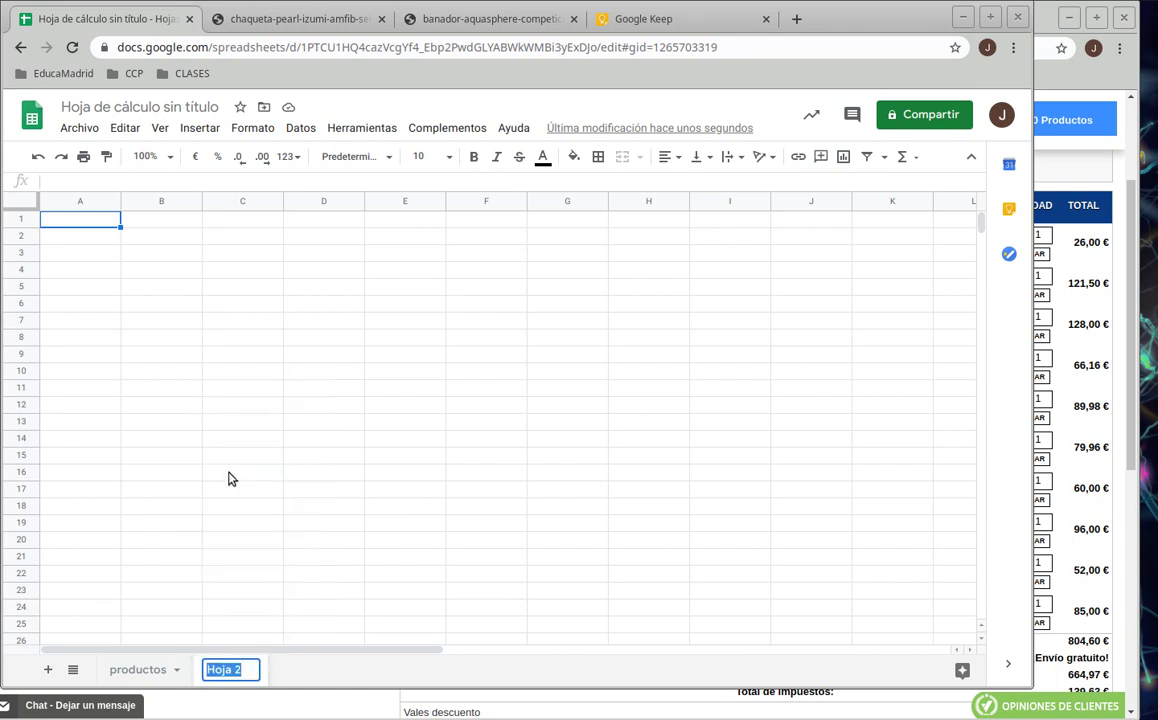
text(listas)
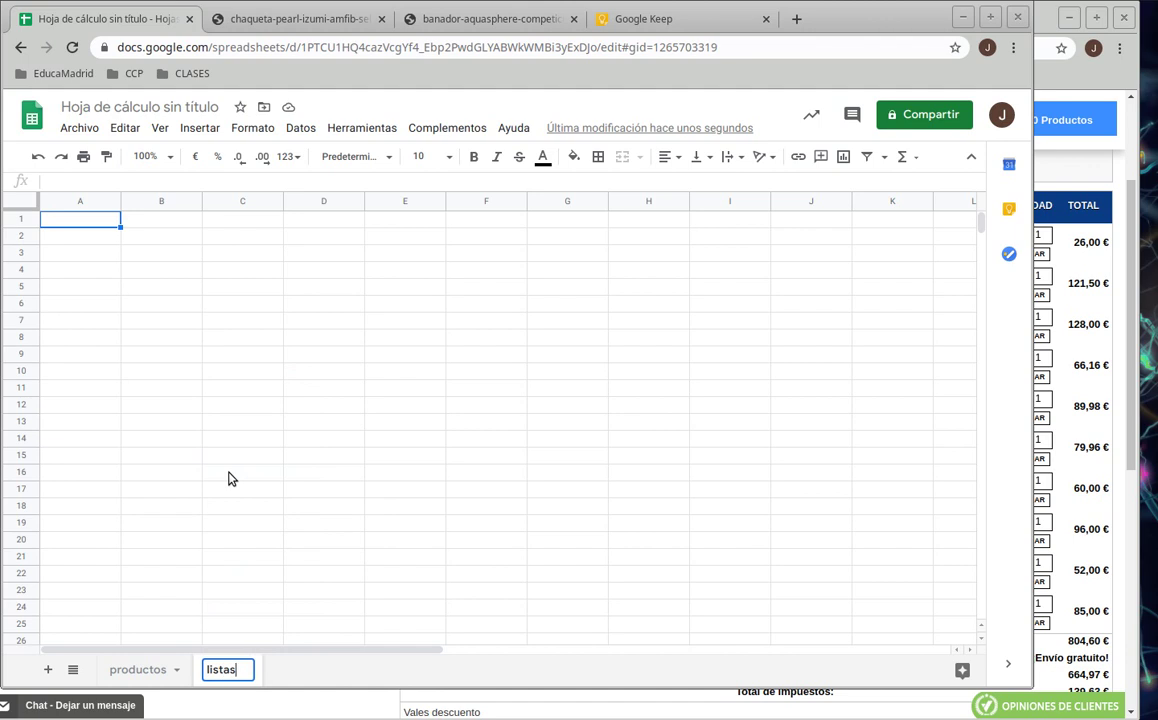
text(DeVal)
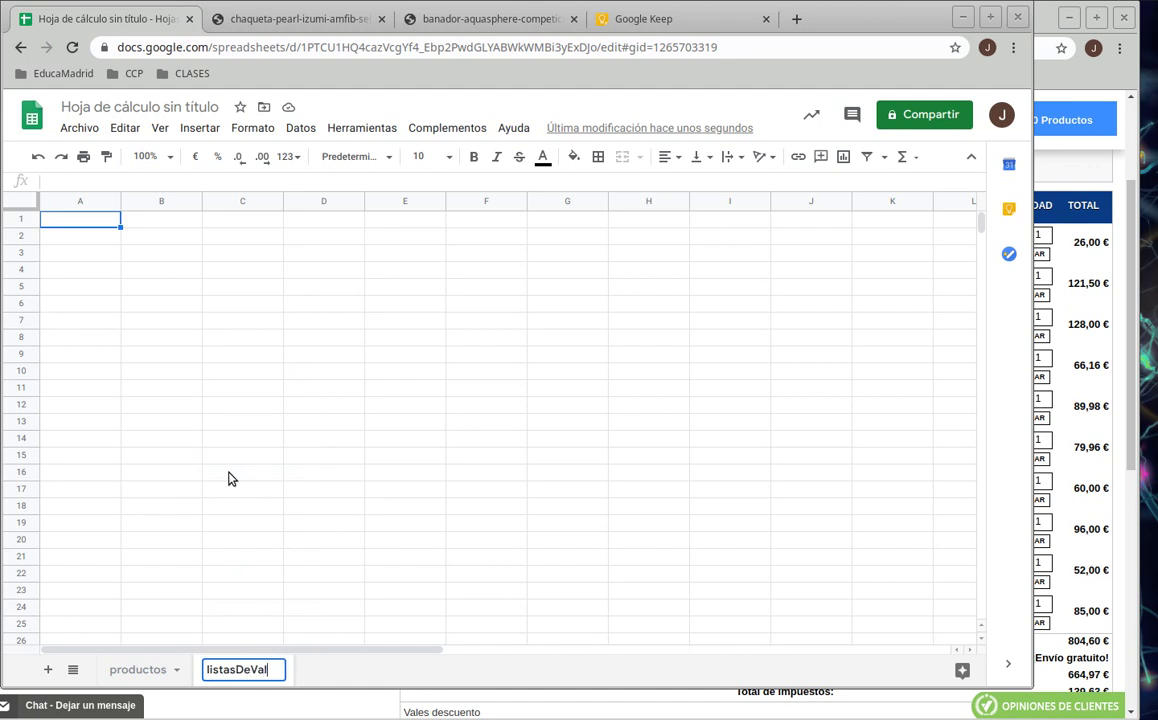
text(ores)
key(Return)
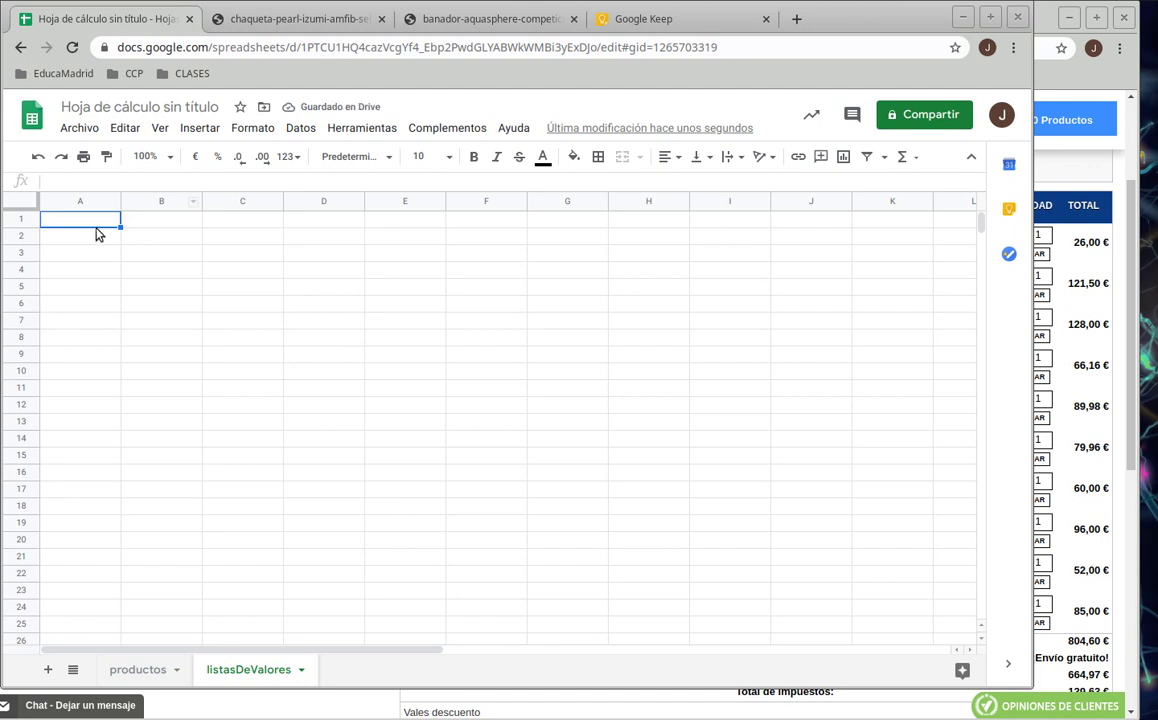
Enter the header "deportes" in cell A1 of the listasDeValores sheet.
text(deportes)
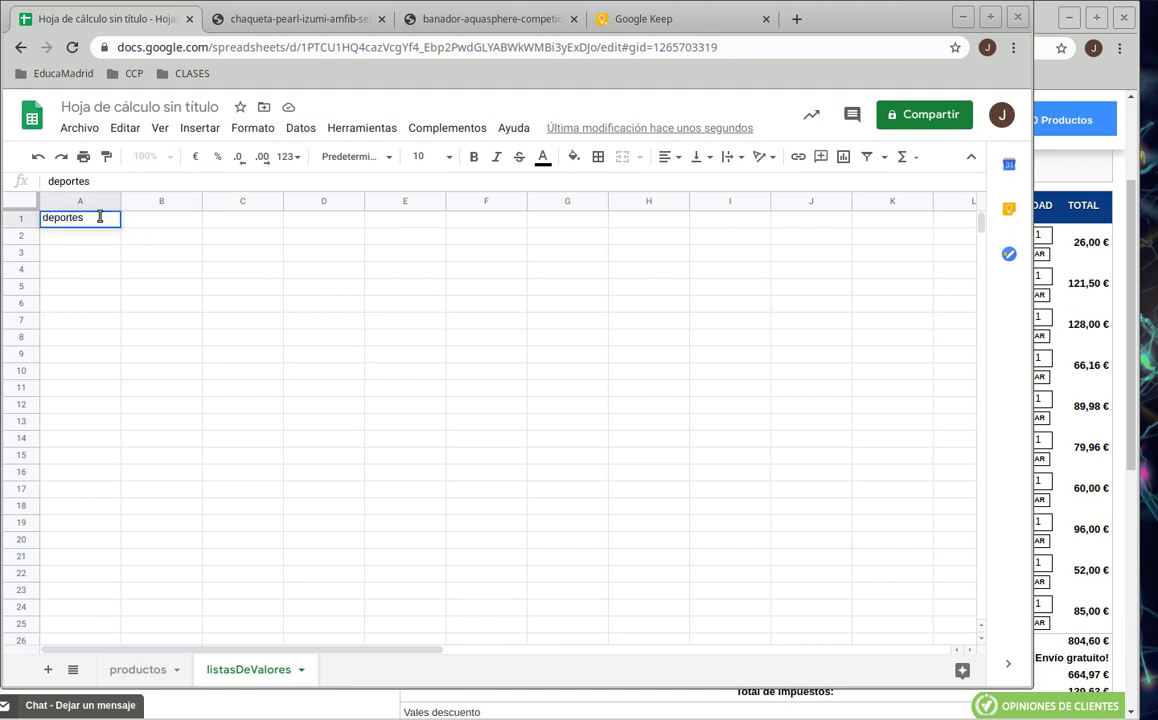
key(Return)
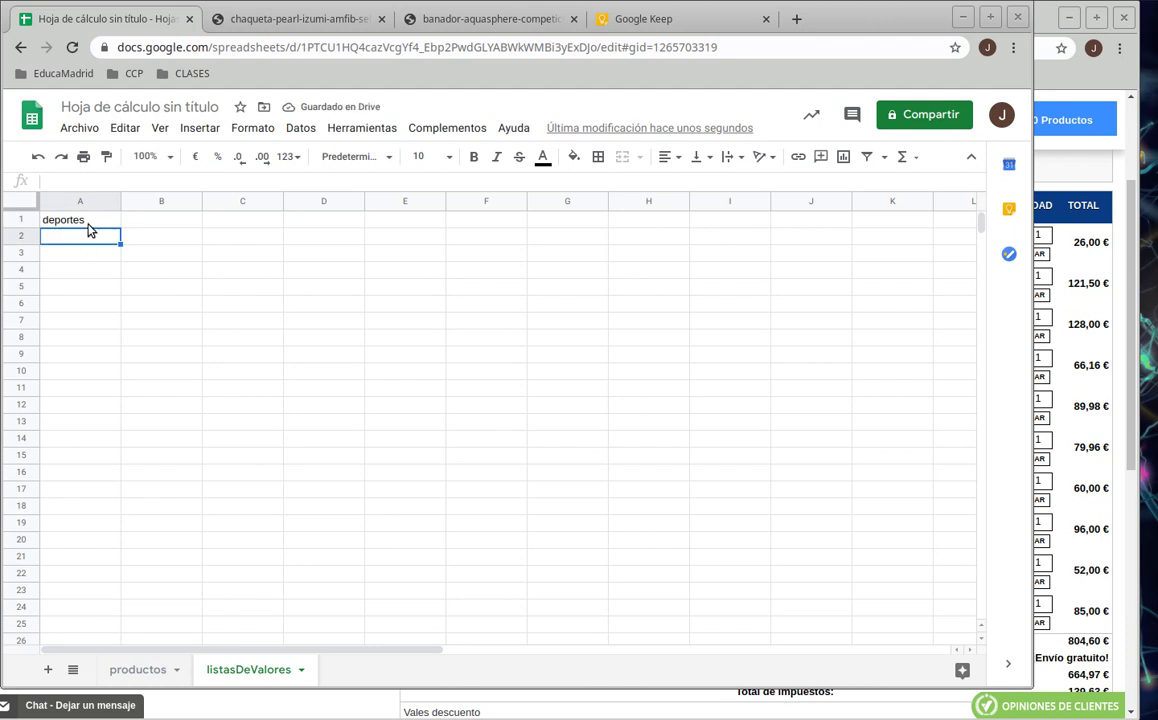
click(87, 222)
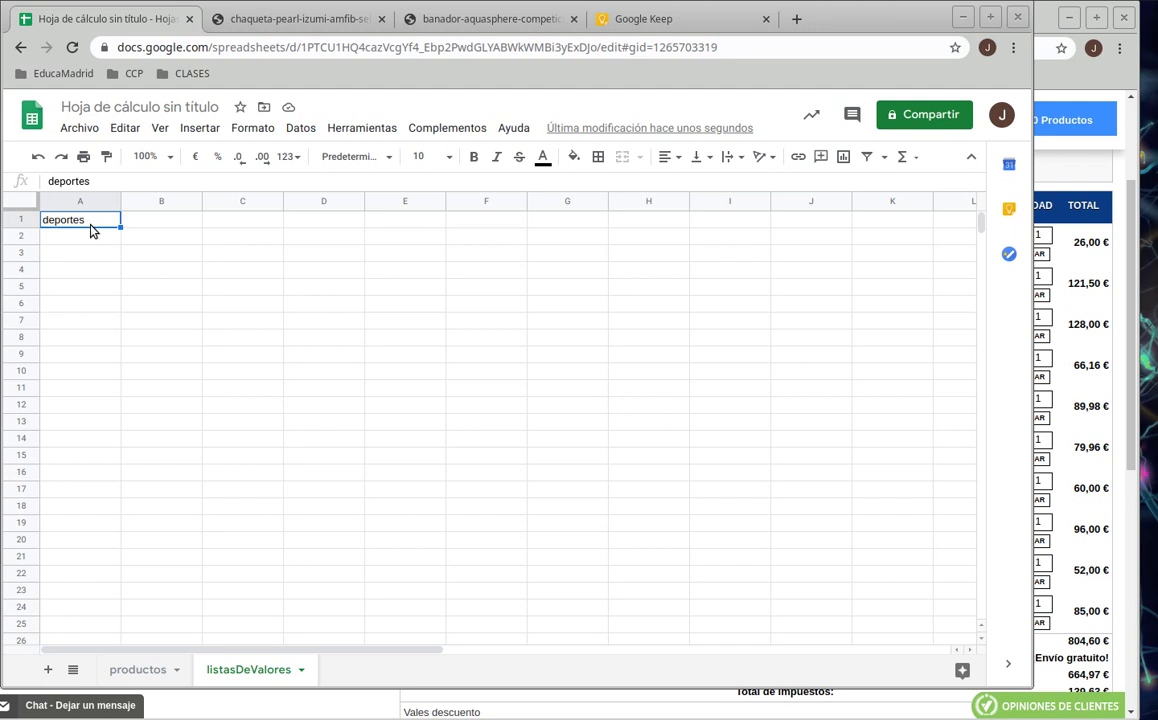
Copy the distinct sports list in E16:E21 of productos and paste it under the deportes header at A2 in listasDeValores.
click(148, 671)
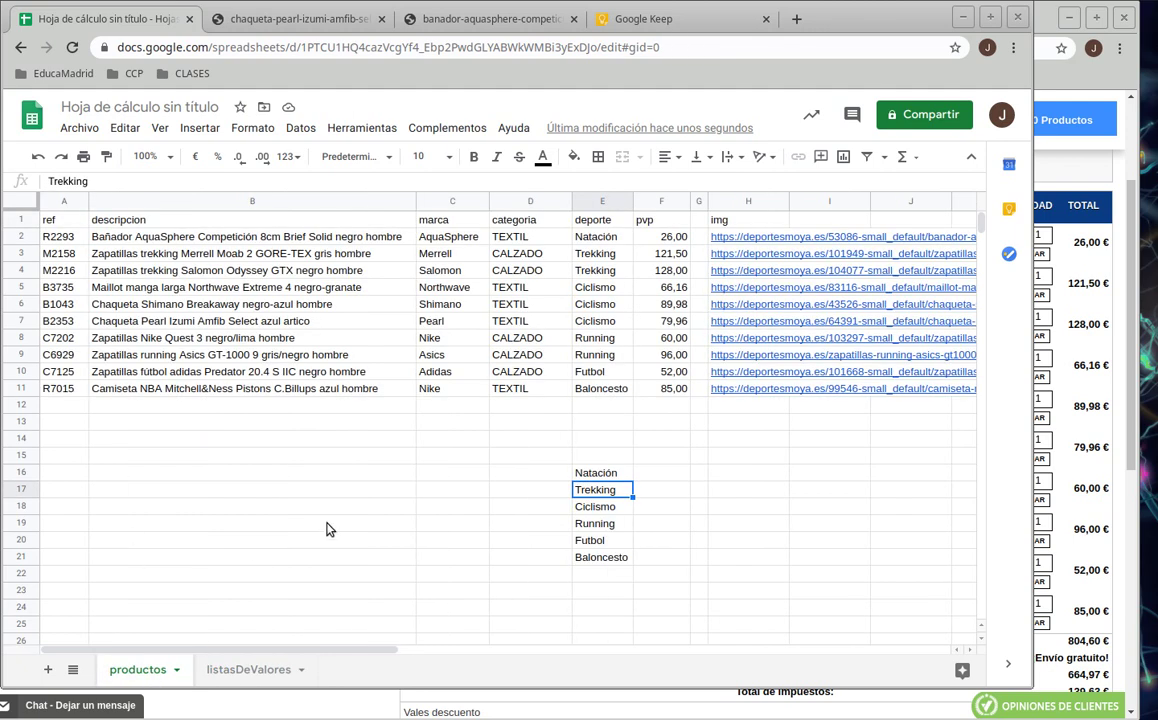
drag(598, 478, 602, 561)
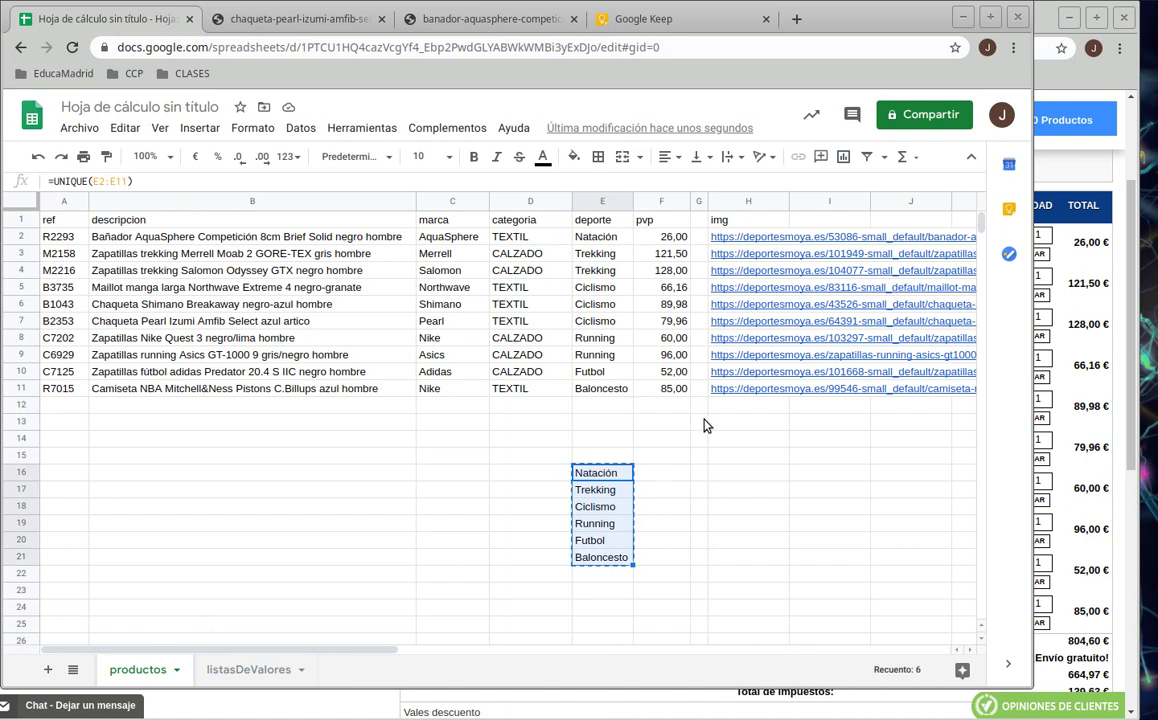
click(240, 671)
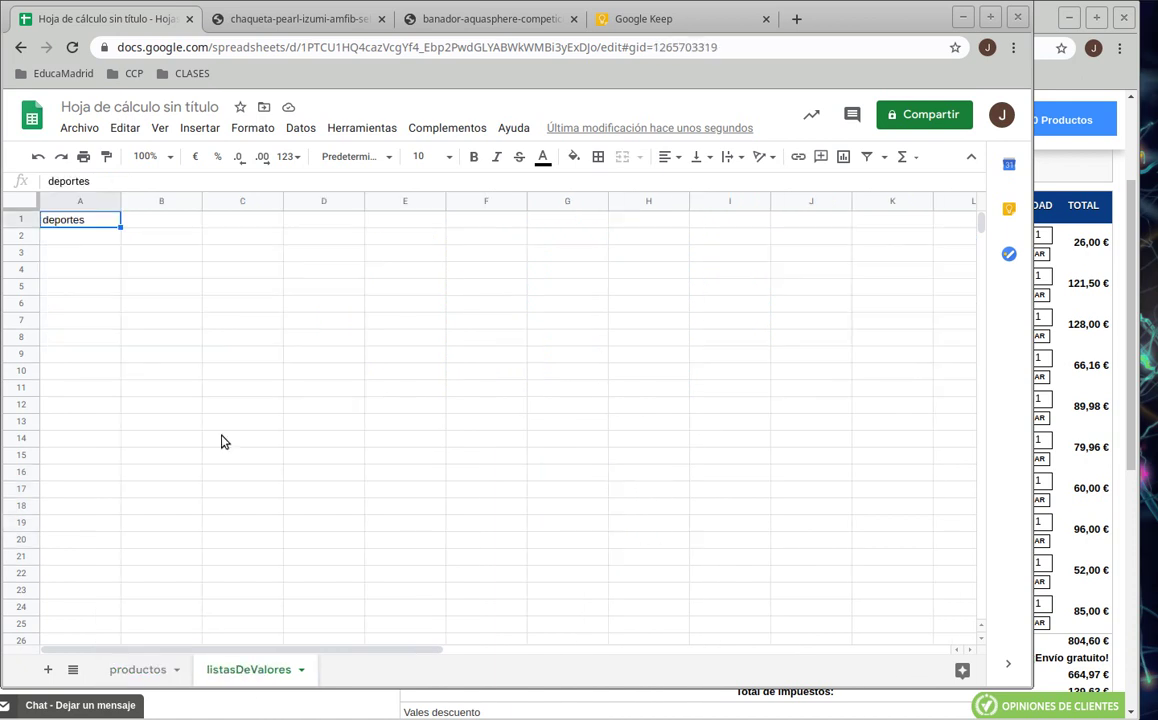
click(85, 240)
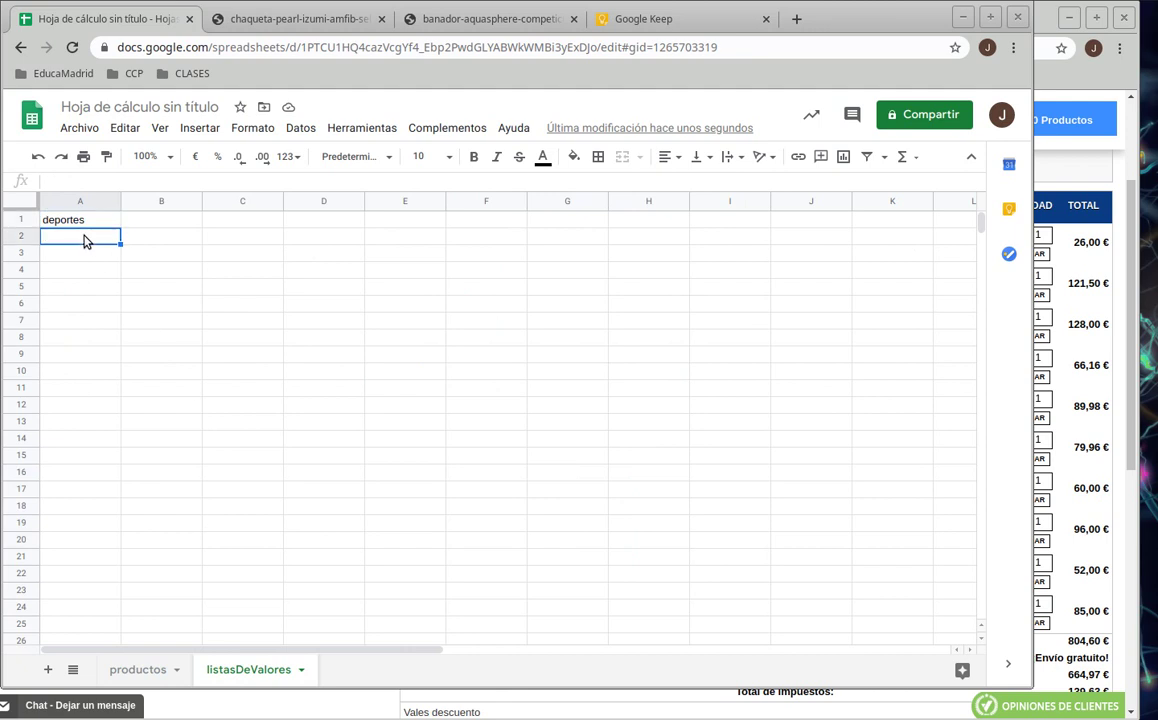
text(=UNIQUE(#REF!))
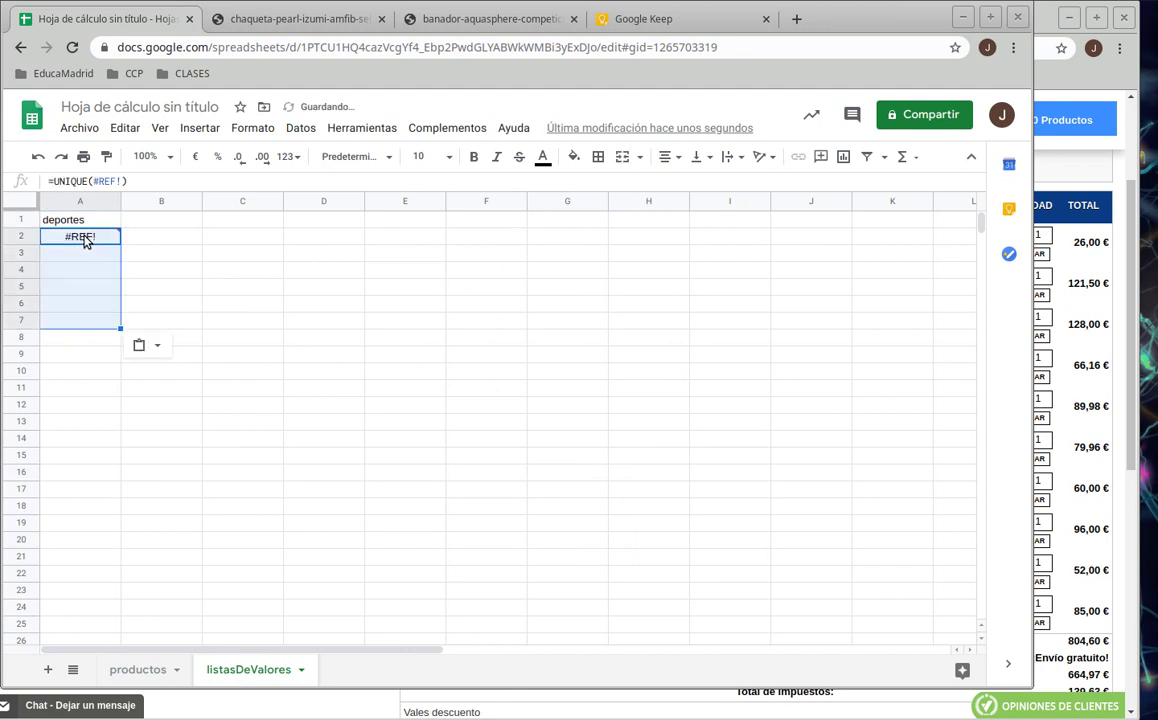
Paste the copied sports again over A2:A7 as values only, replacing the pasted formula.
mouse_move(96, 243)
click(130, 130)
mouse_move(158, 302)
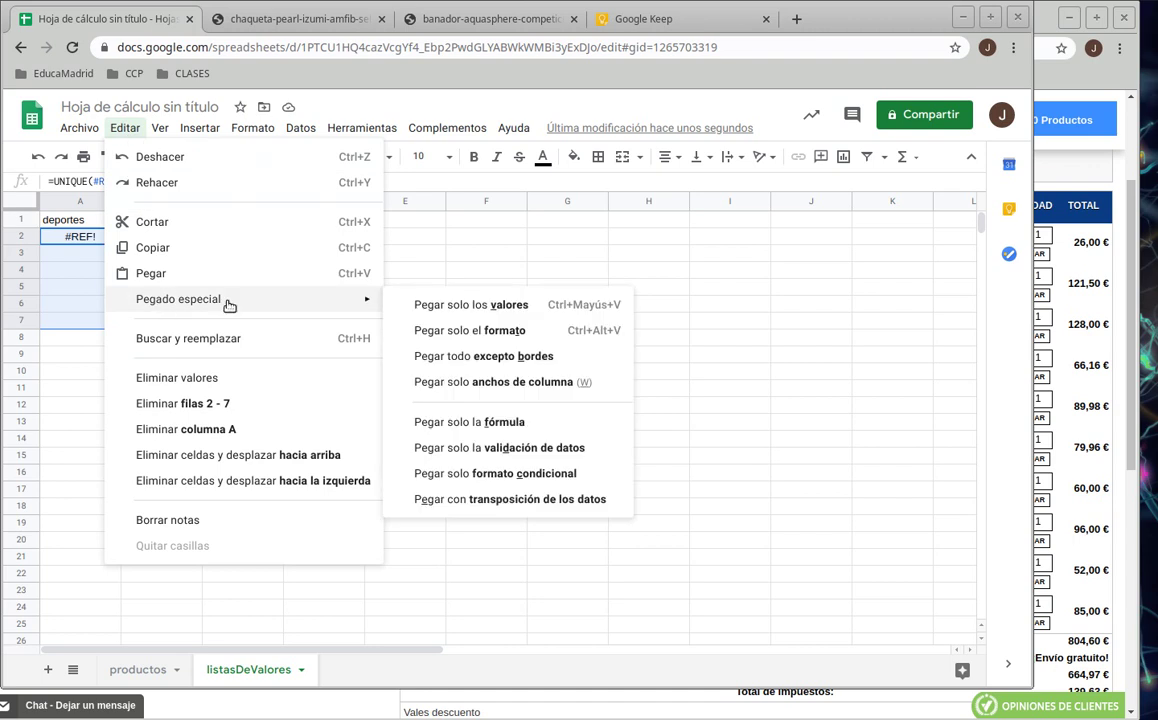
click(477, 306)
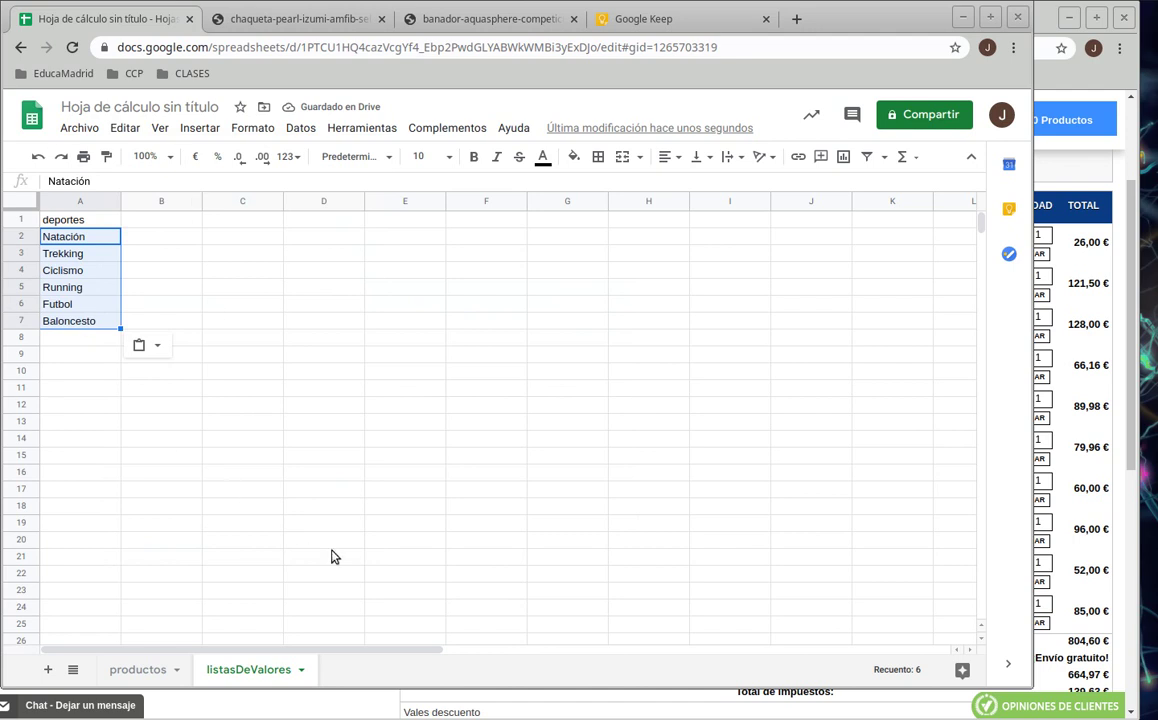
Freeze the header row of the productos sheet and check that it stays in place over the product rows.
click(141, 669)
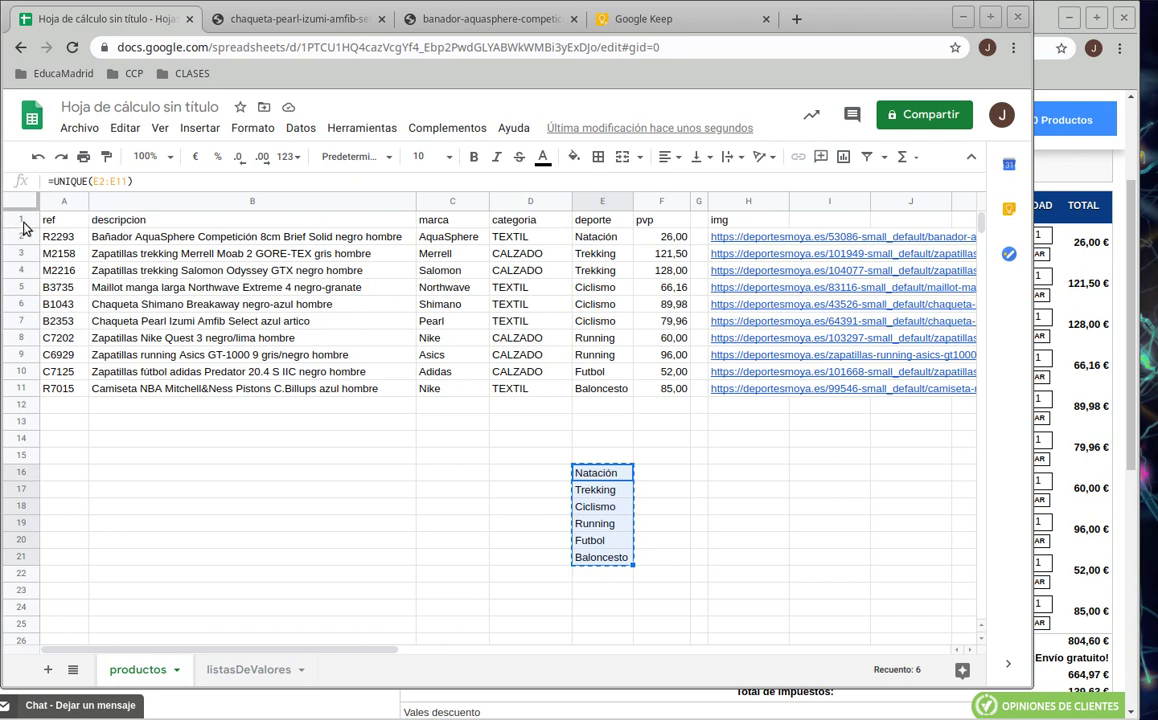
mouse_move(31, 214)
mouse_down()
mouse_move(20, 193)
mouse_move(25, 229)
mouse_up()
scroll(158, 380, down, 4)
scroll(158, 380, up, 2)
scroll(157, 378, up, 1)
scroll(157, 378, down, 3)
scroll(156, 374, up, 3)
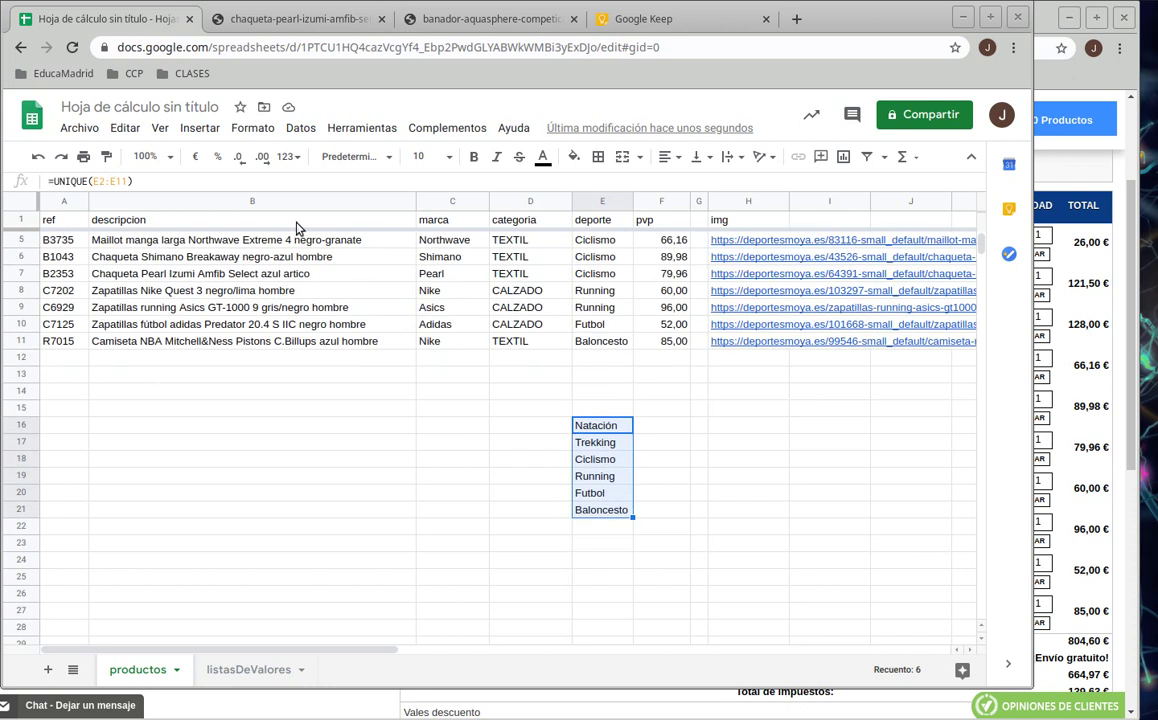
Make the header row of the productos sheet bold.
click(24, 222)
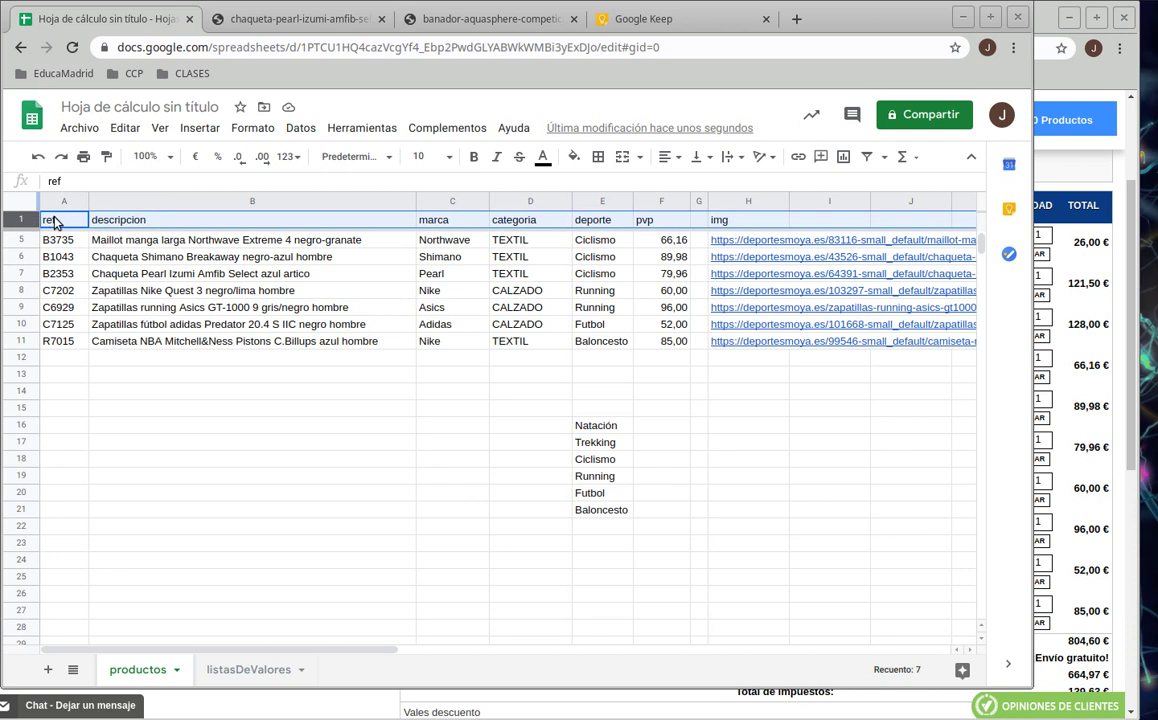
click(474, 158)
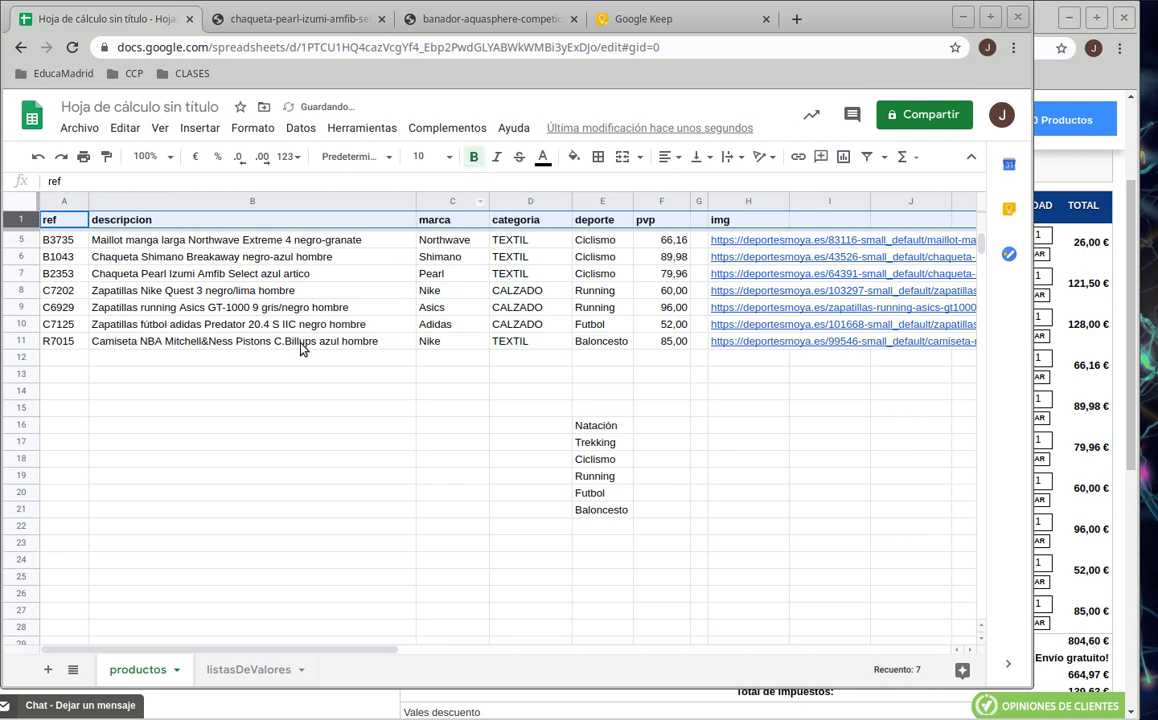
scroll(297, 378, up, 1)
scroll(297, 376, down, 1)
scroll(297, 380, up, 1)
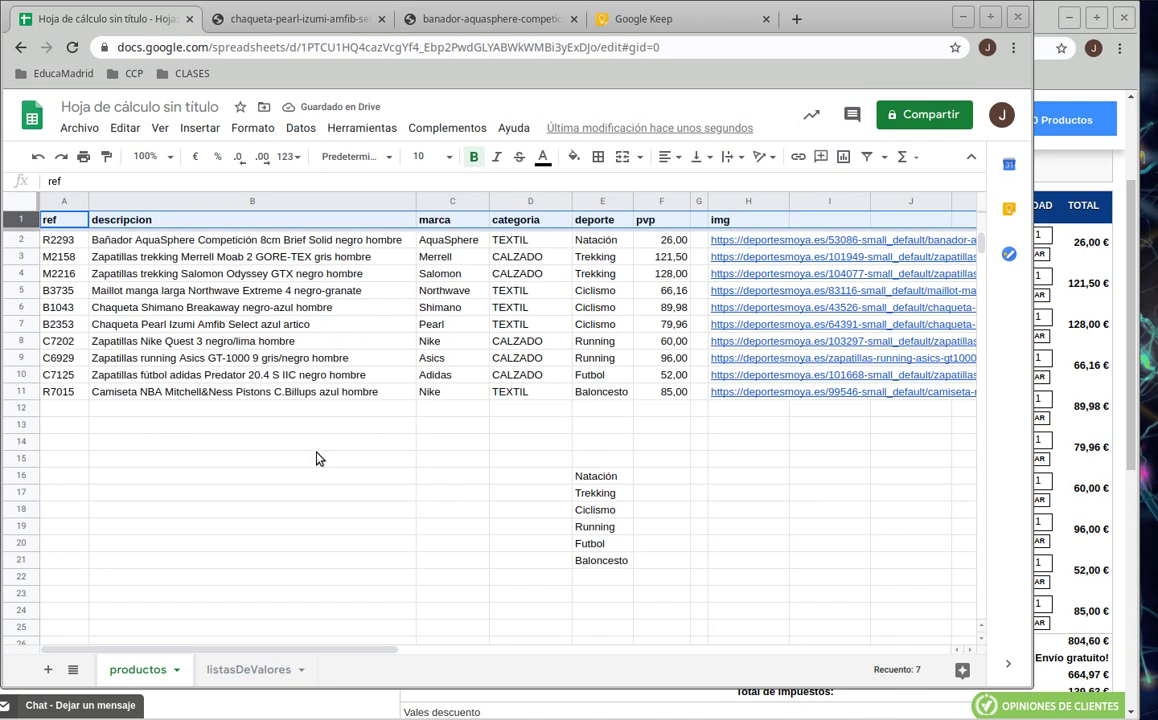
Delete the auxiliary list of distinct sports in E16:E21 of the productos sheet.
click(322, 460)
scroll(115, 321, down, 1)
scroll(115, 321, up, 1)
drag(612, 482, 601, 574)
key(Delete)
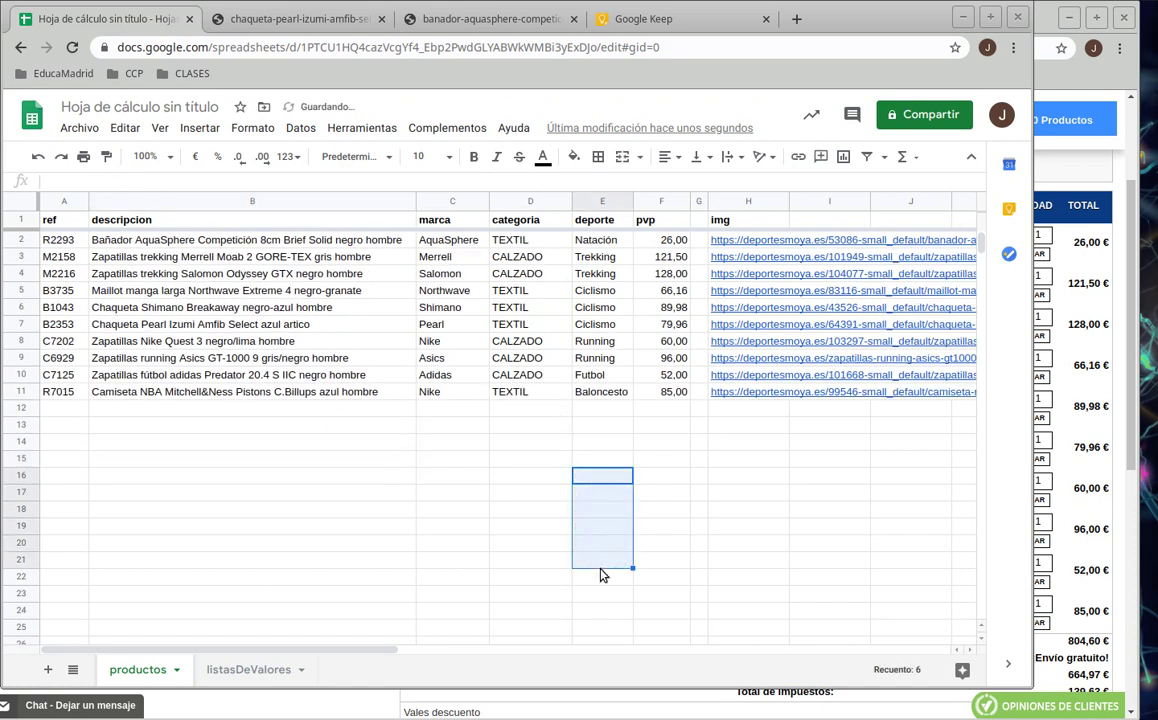
click(655, 460)
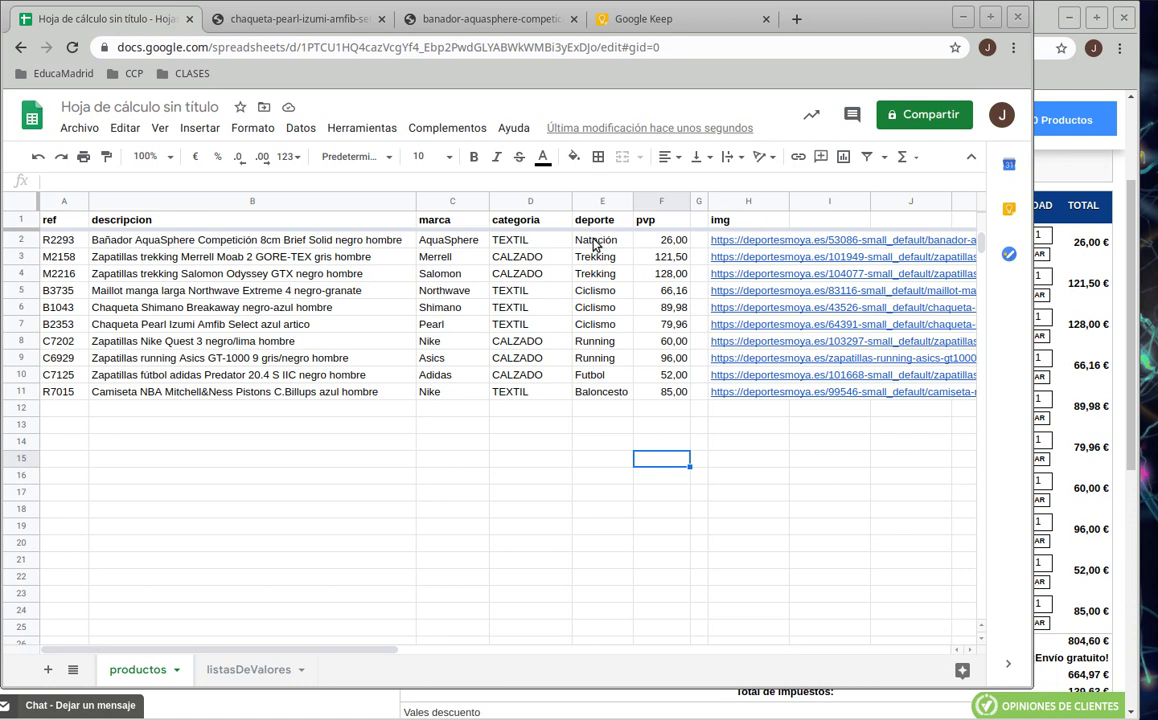
Apply data validation to productos!E2:E20 using a list from the range listasDeValores!A2:A, and save it.
drag(596, 244, 615, 536)
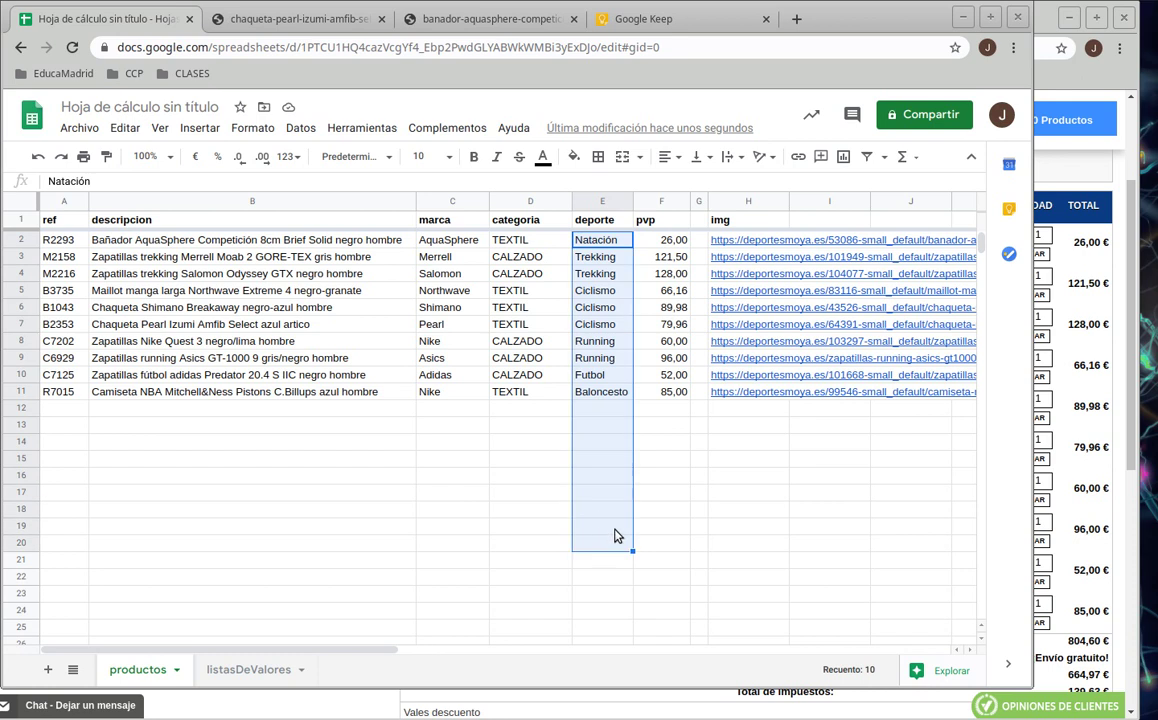
click(297, 129)
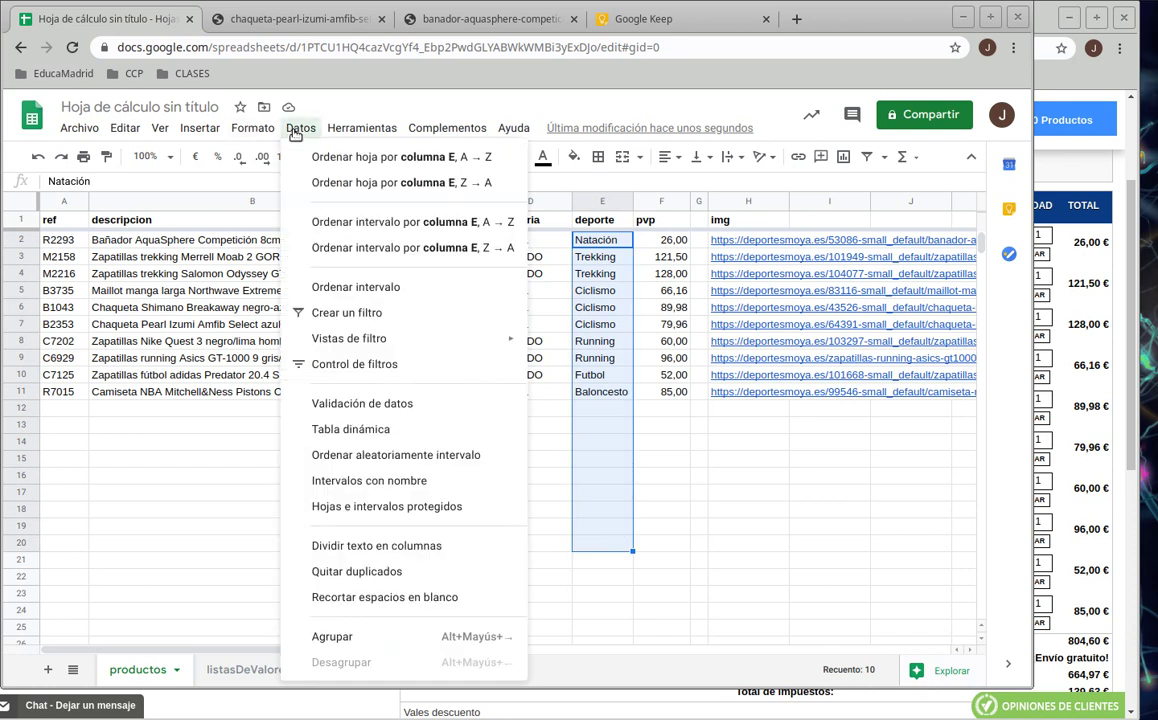
click(391, 405)
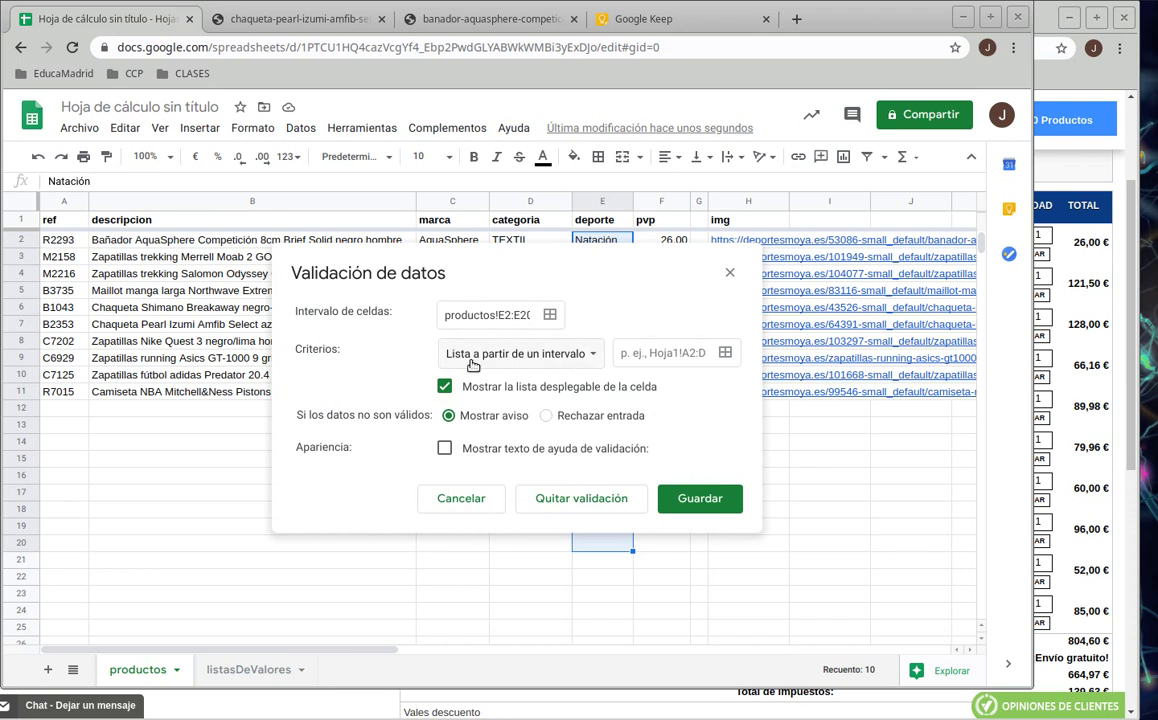
click(726, 354)
click(235, 674)
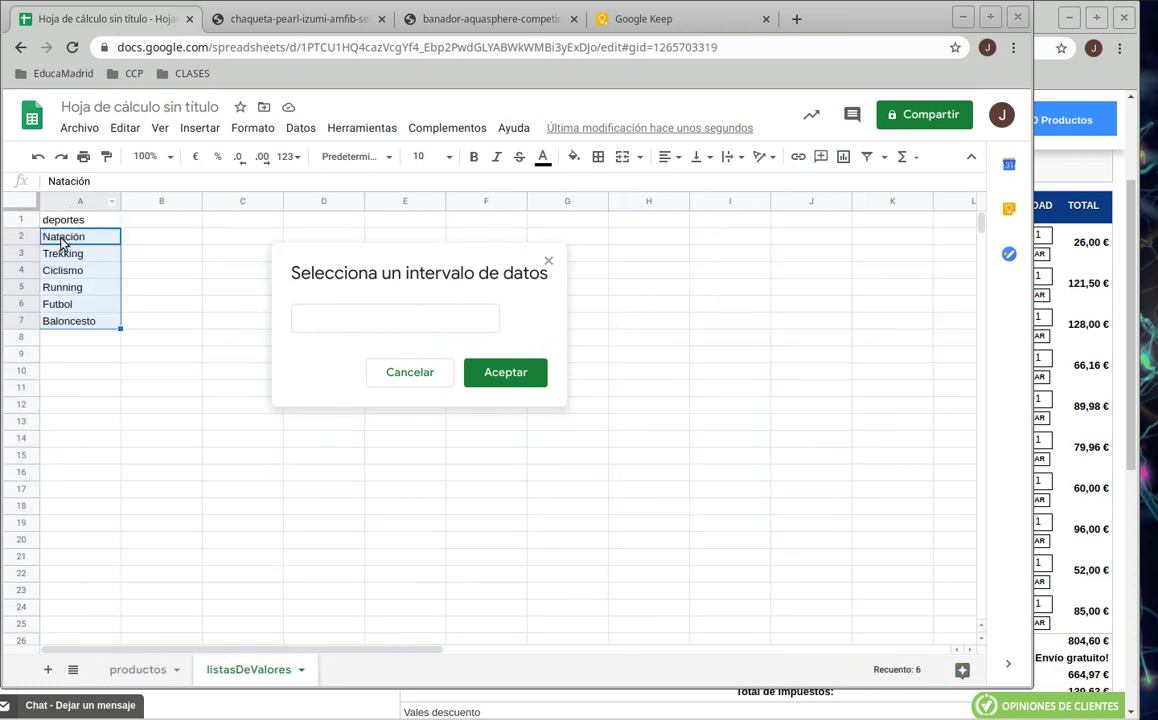
click(62, 238)
drag(59, 238, 78, 372)
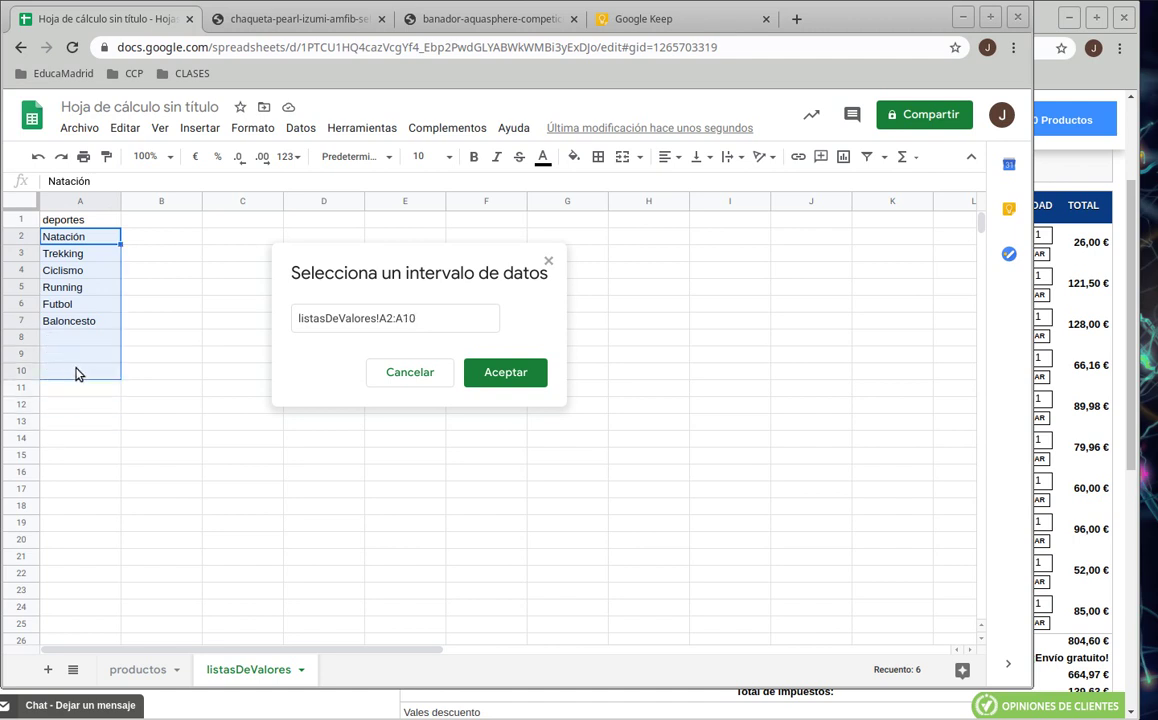
click(429, 318)
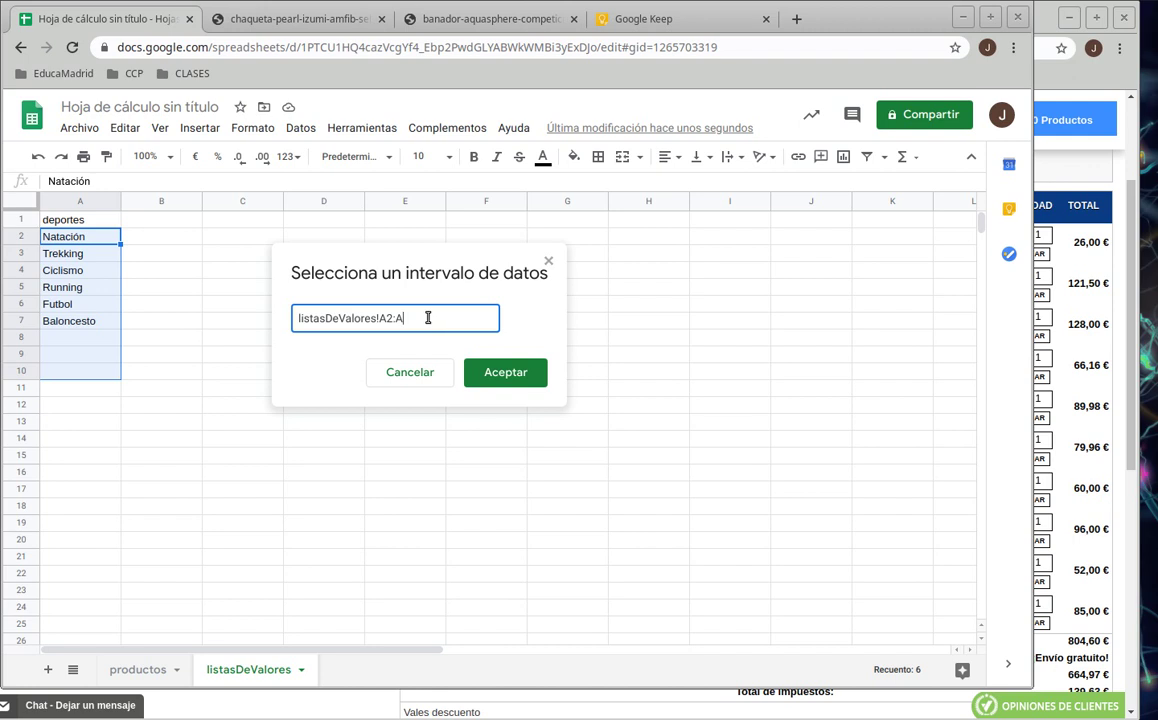
click(507, 372)
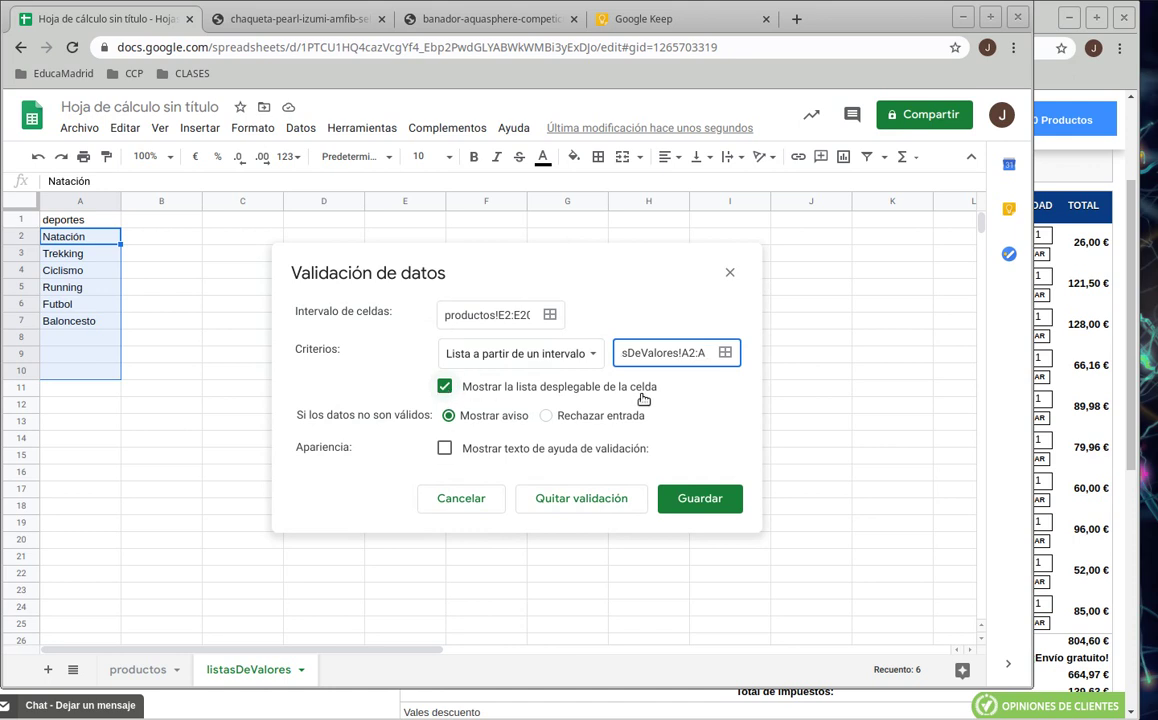
click(708, 500)
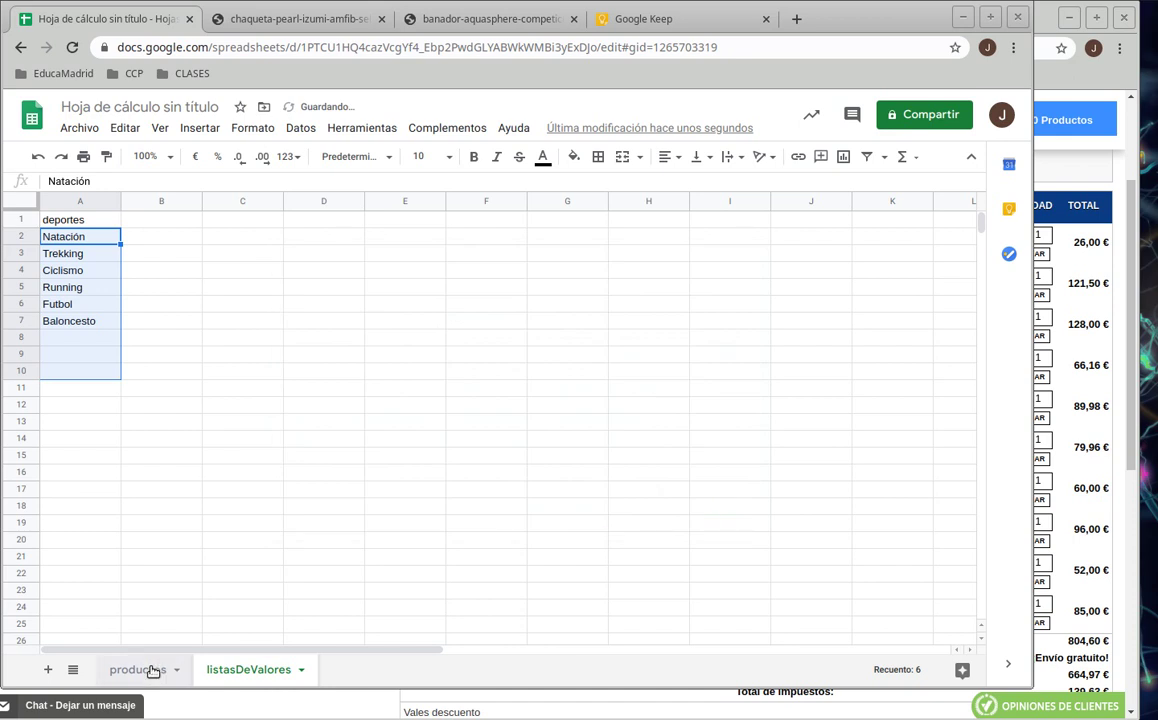
Test the deporte dropdown in the productos sheet by choosing Trekking in cell E14.
click(140, 670)
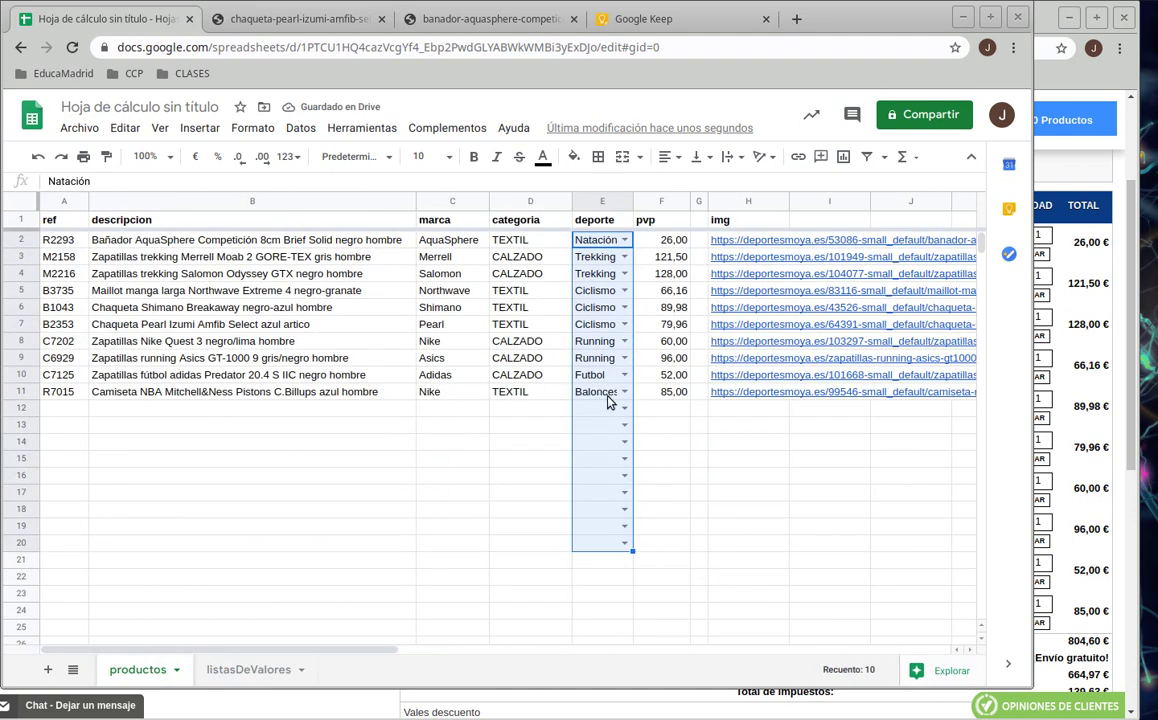
click(624, 441)
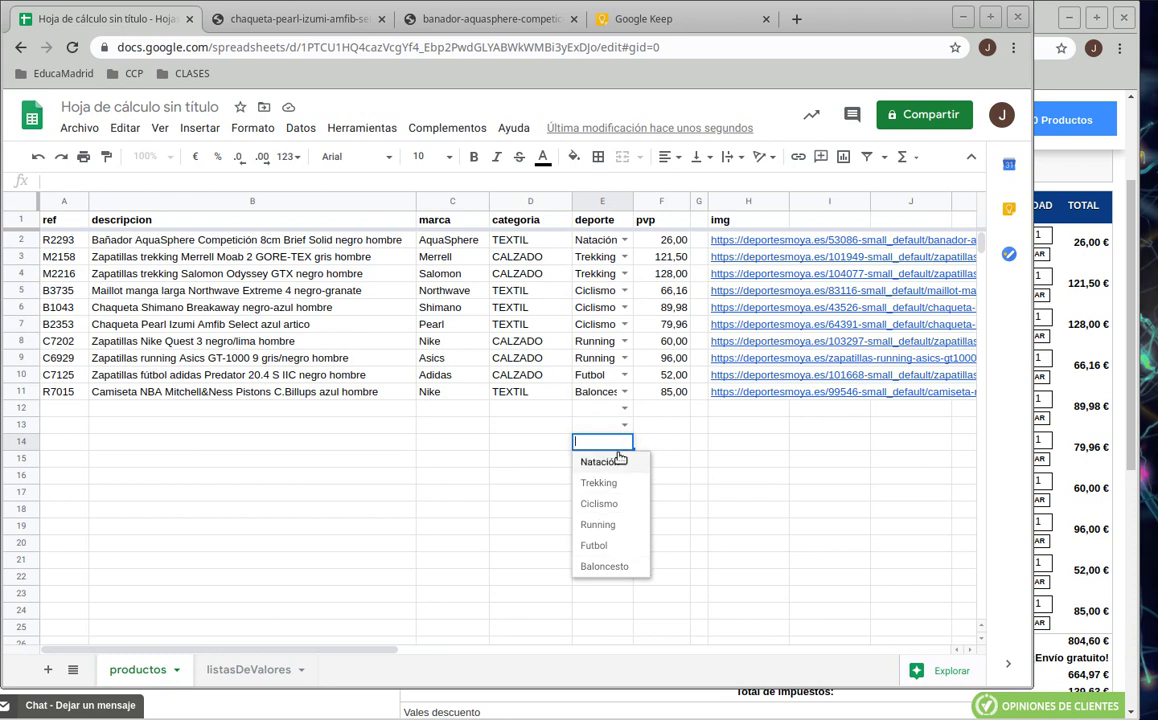
click(599, 482)
click(726, 483)
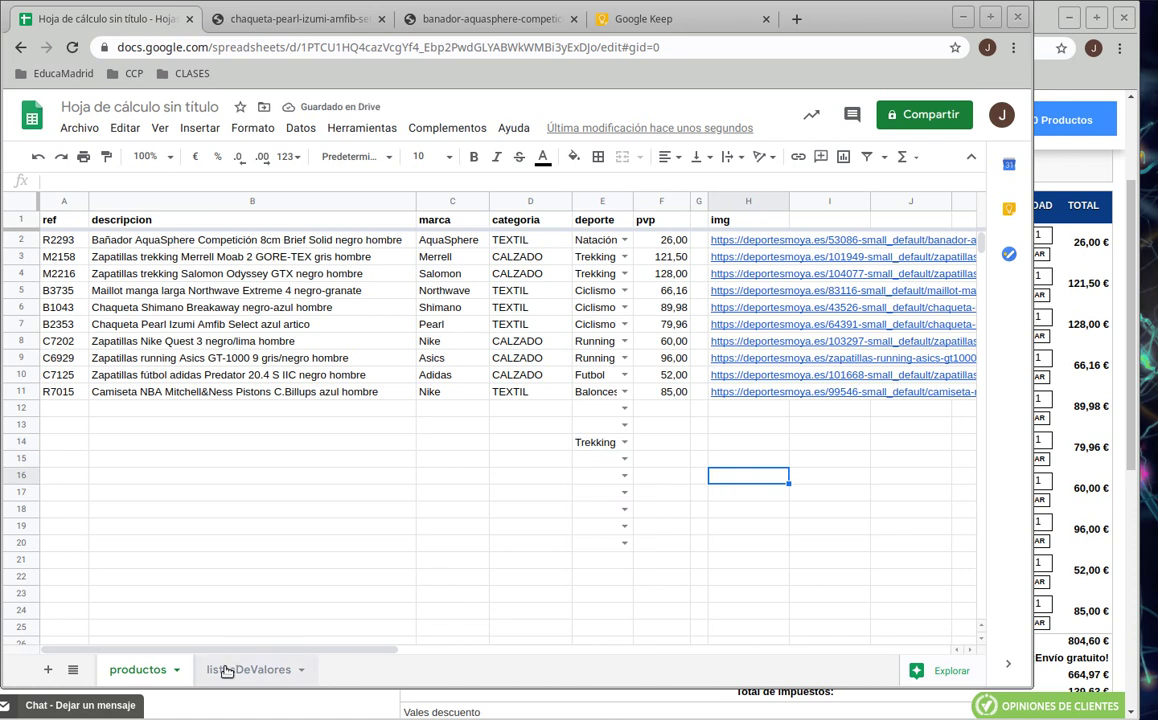
Extend the deporte data validation to productos!E2:E, turn off its in-cell dropdown list, and save it.
click(589, 242)
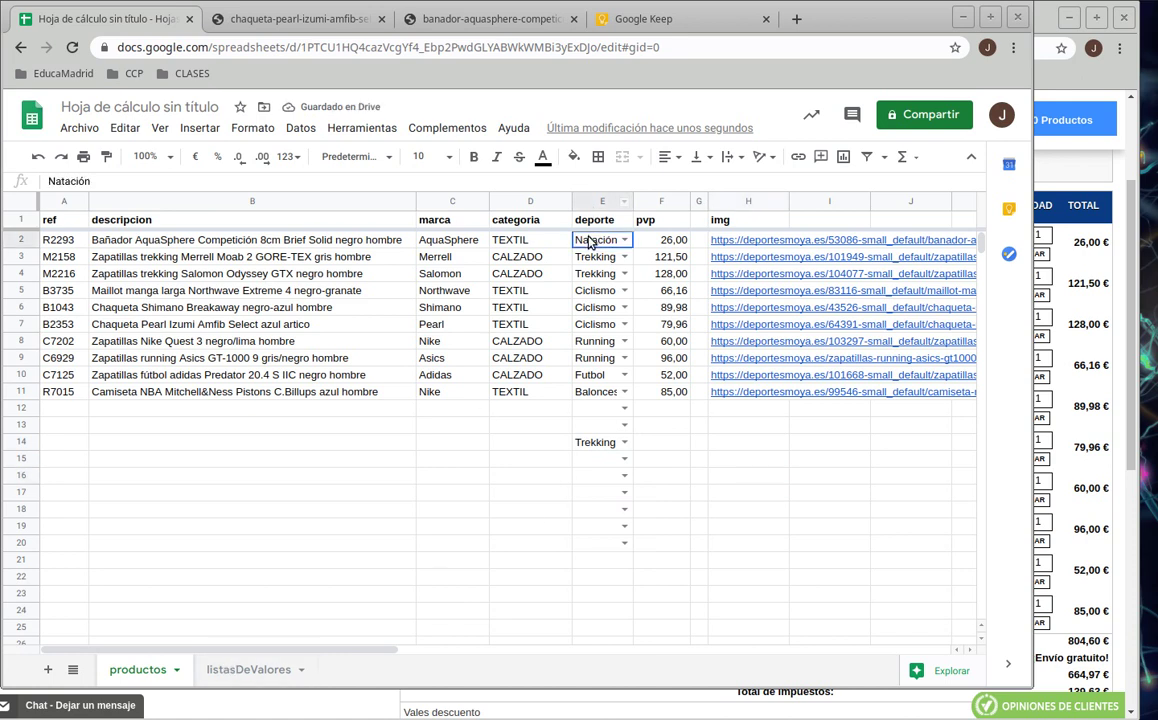
drag(589, 246, 595, 610)
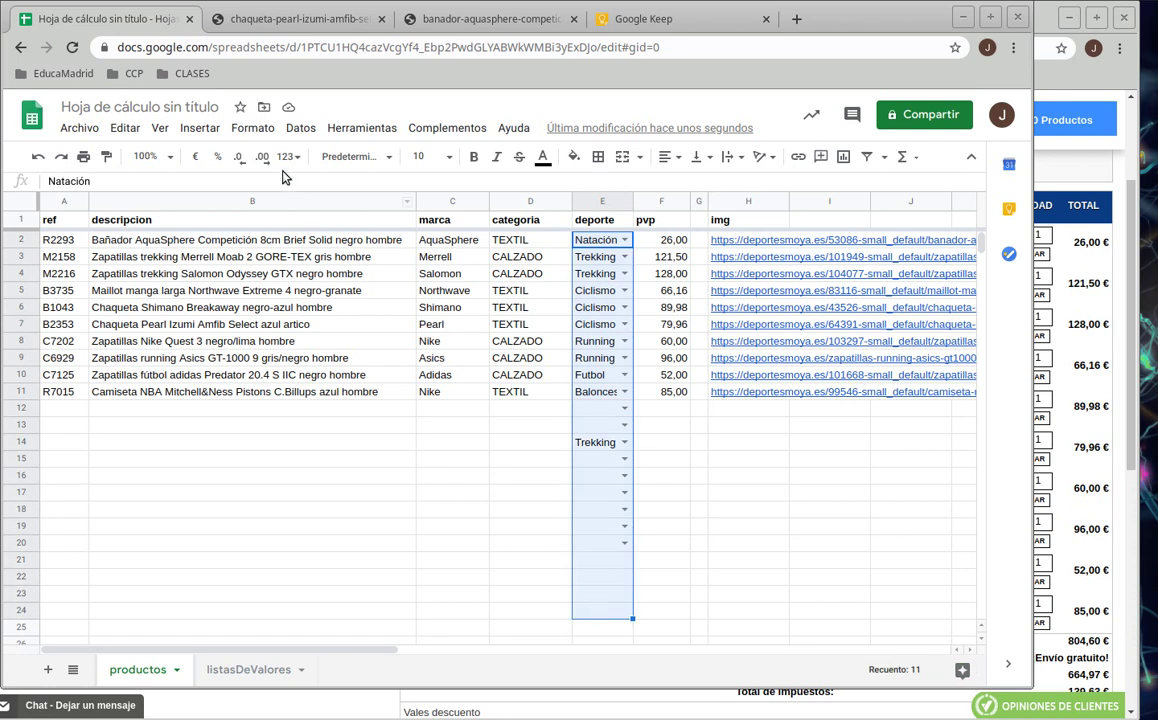
click(299, 130)
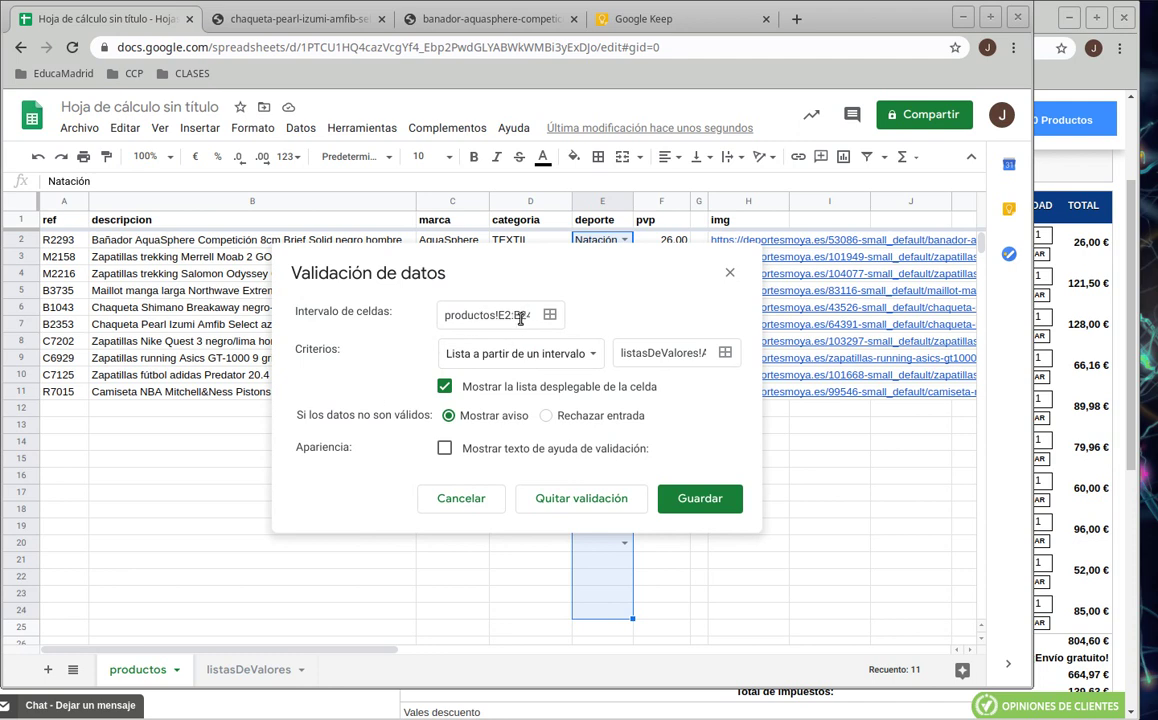
click(521, 317)
drag(530, 315, 516, 315)
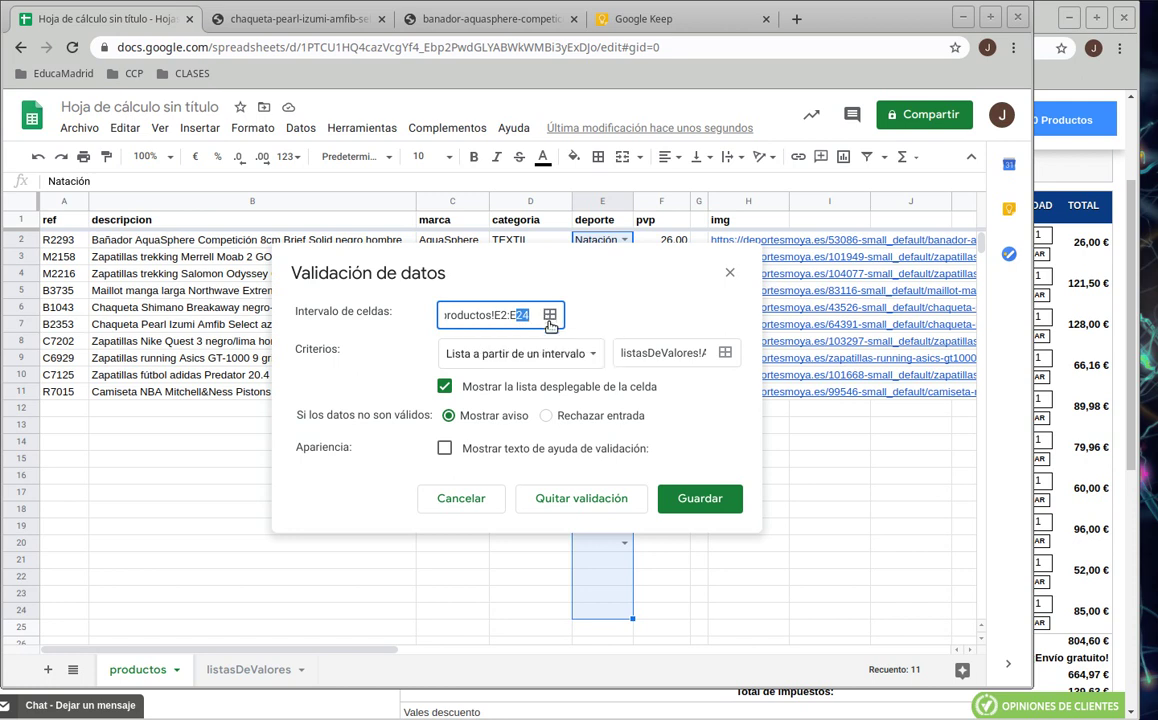
key(BackSpace)
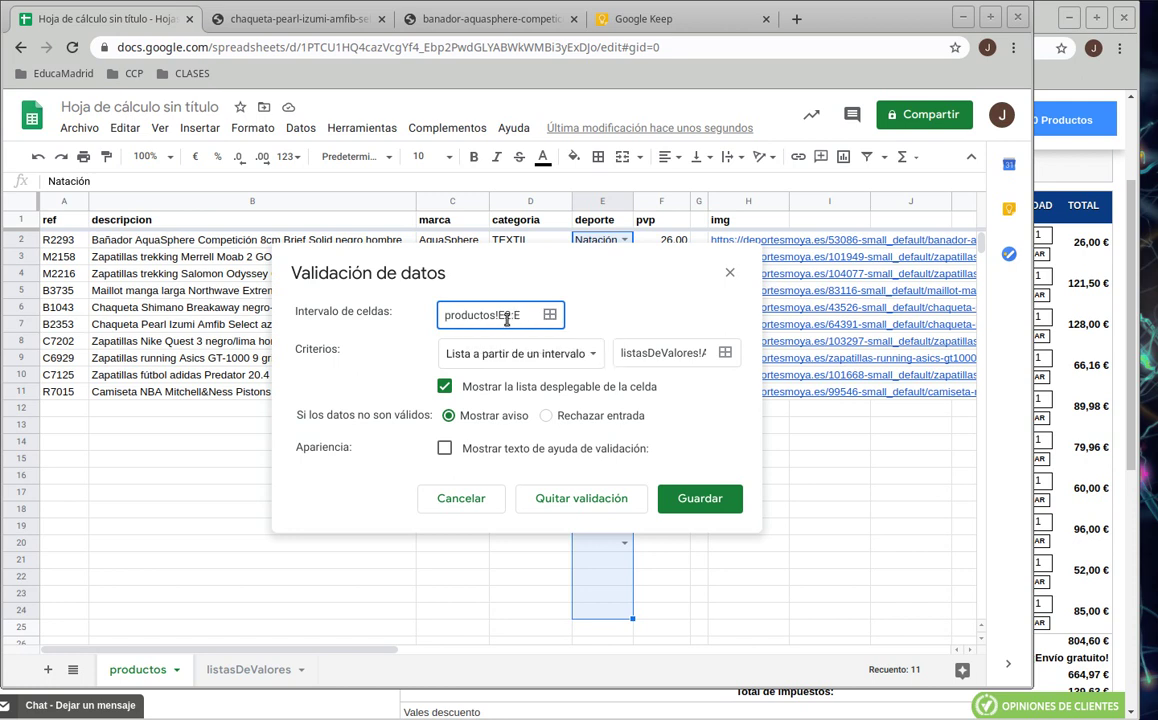
click(445, 387)
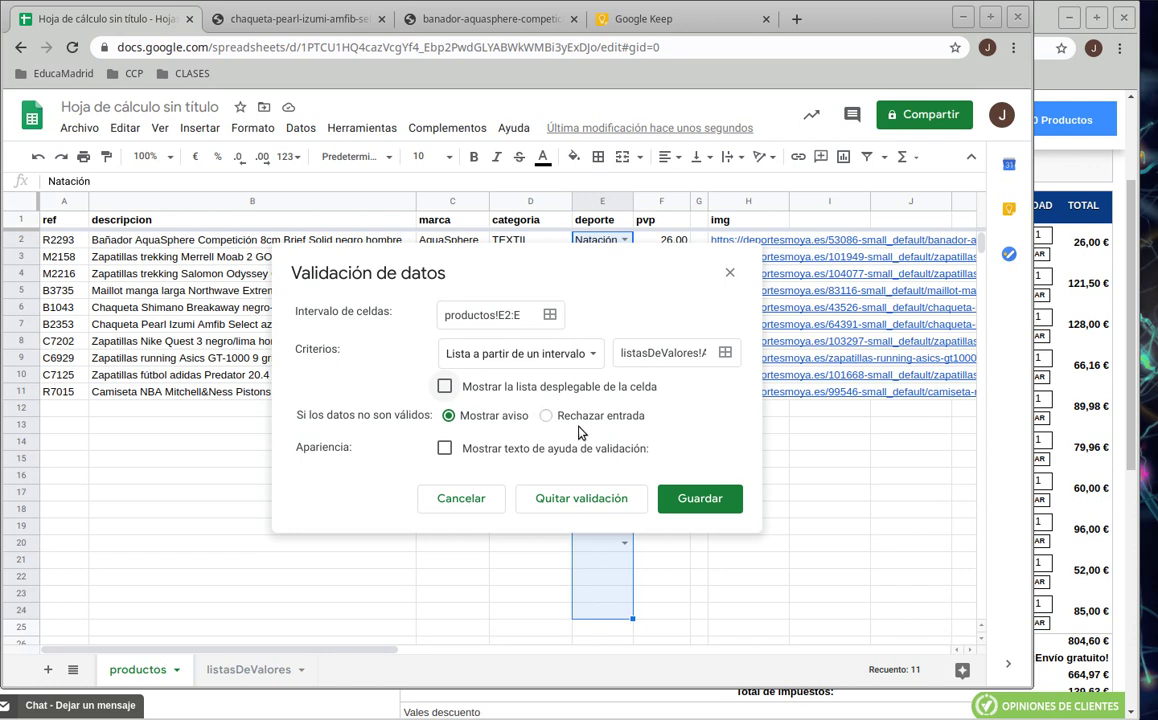
click(720, 505)
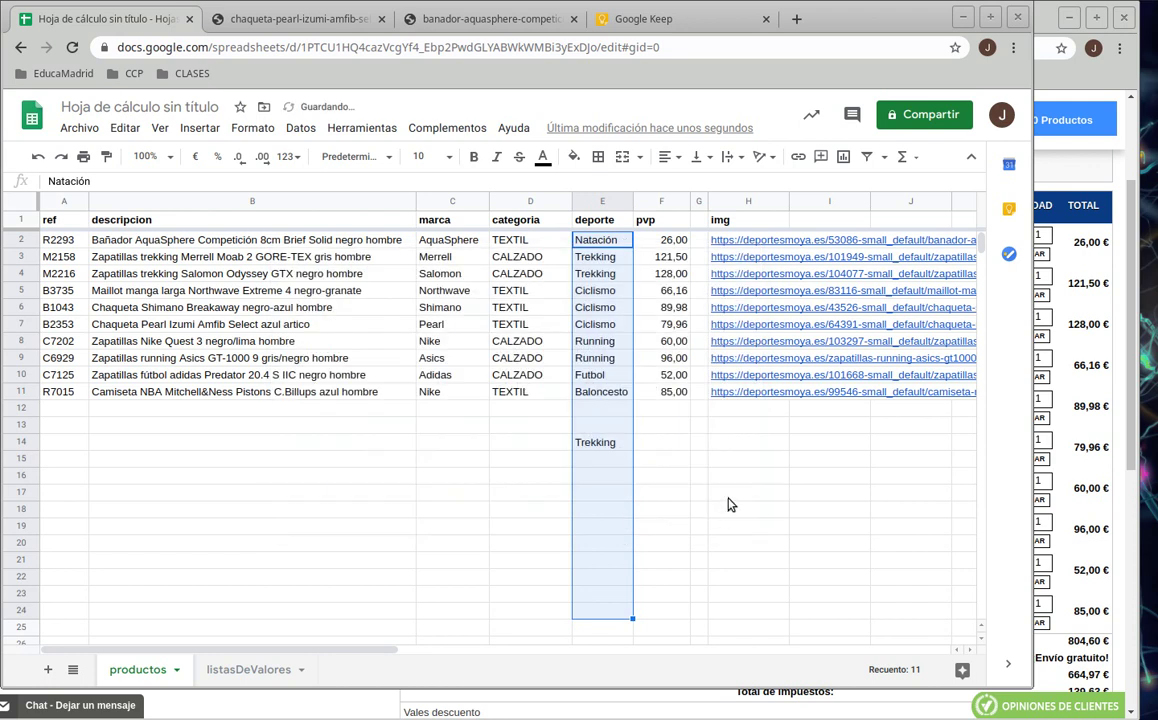
Test the deporte validation in the productos sheet by entering the suggested value Futbol in cell E17.
click(728, 494)
click(603, 491)
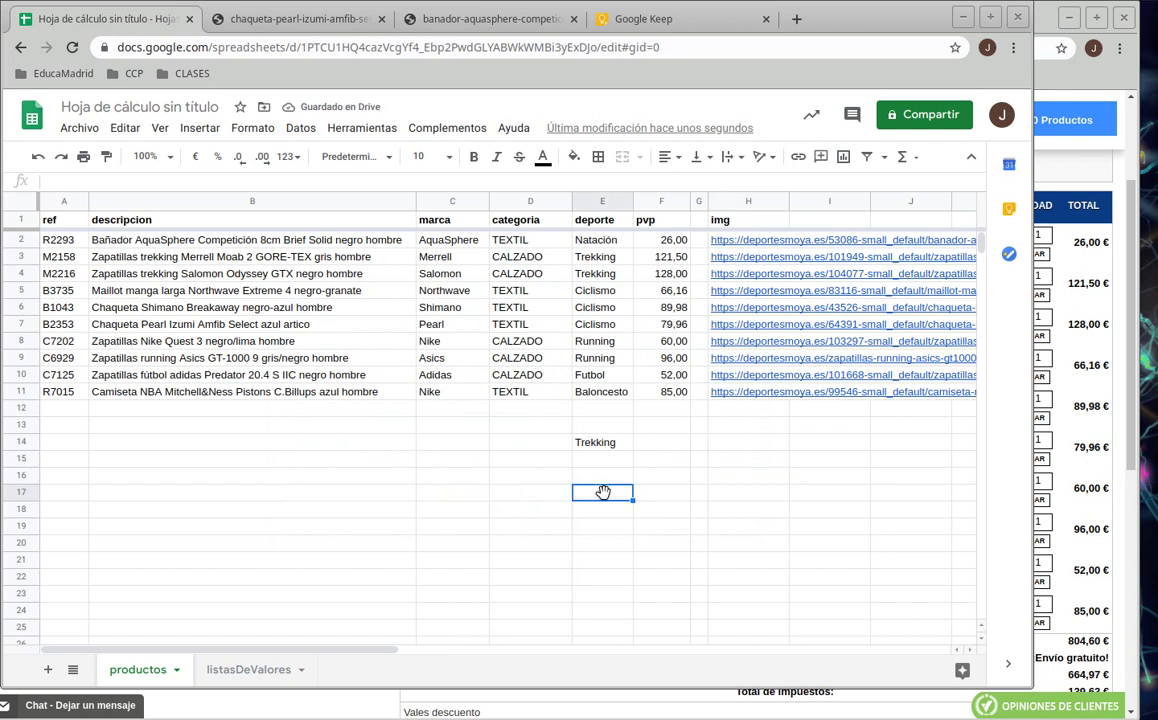
text(F)
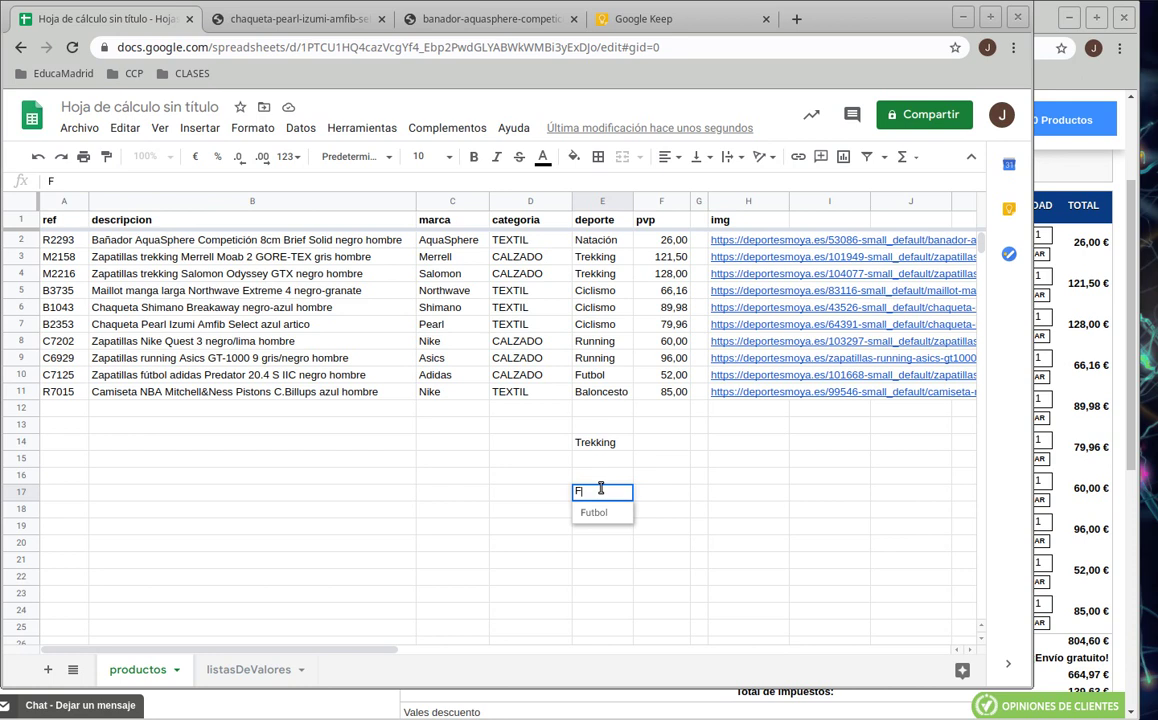
key(Return)
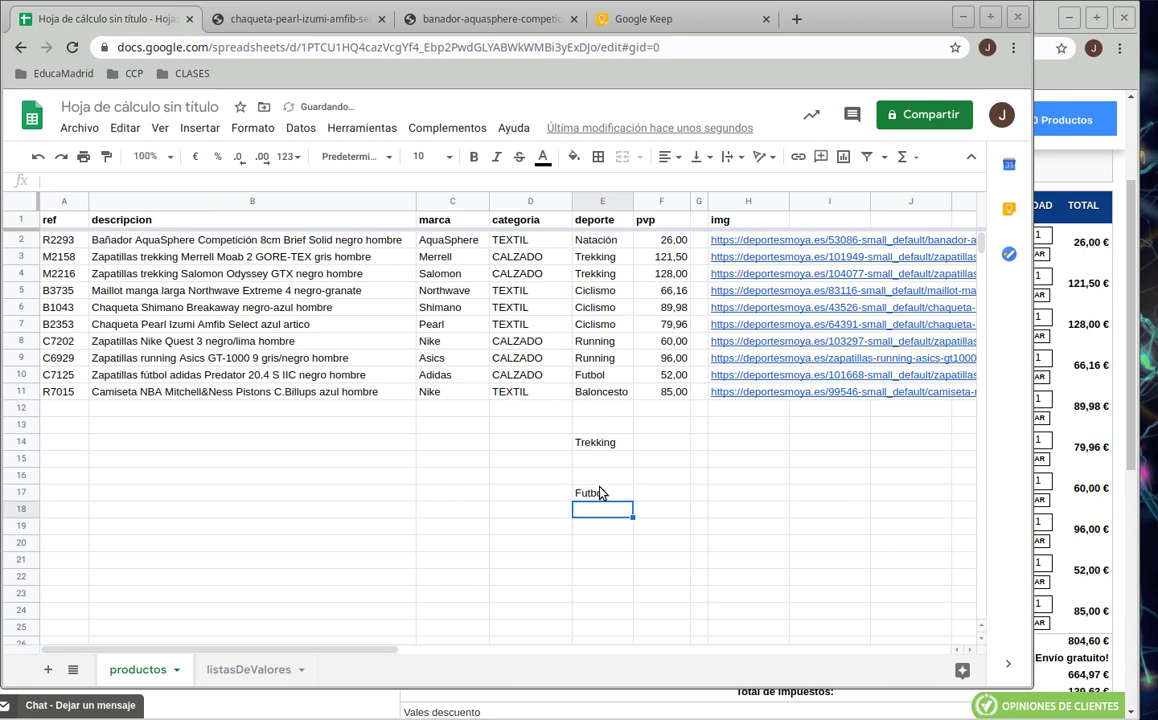
Enter the unlisted sport Rugby in cell E18 and check its validation notice.
text(Rug)
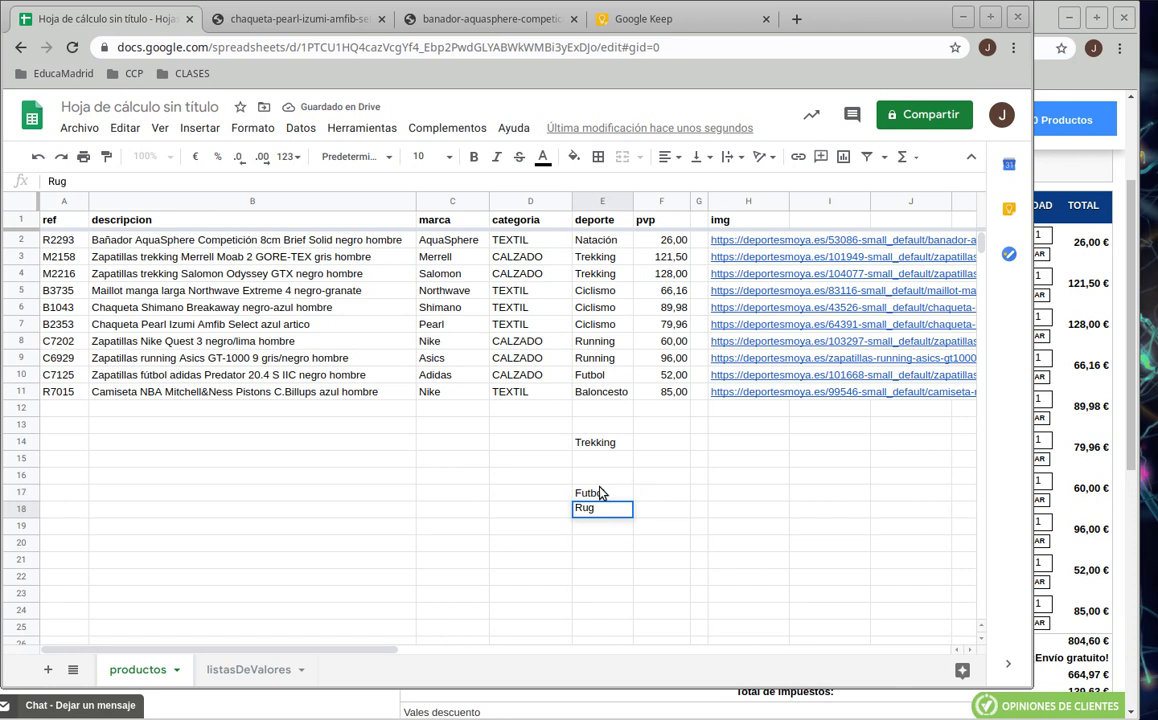
key(BackSpace)
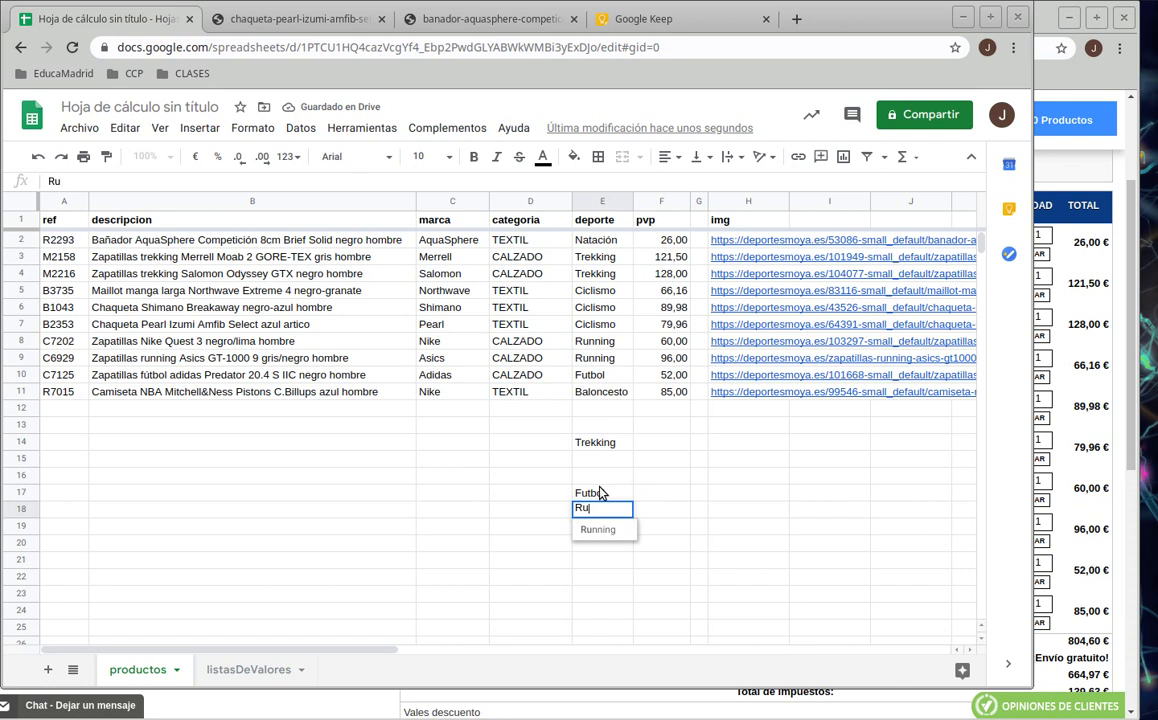
text(gby)
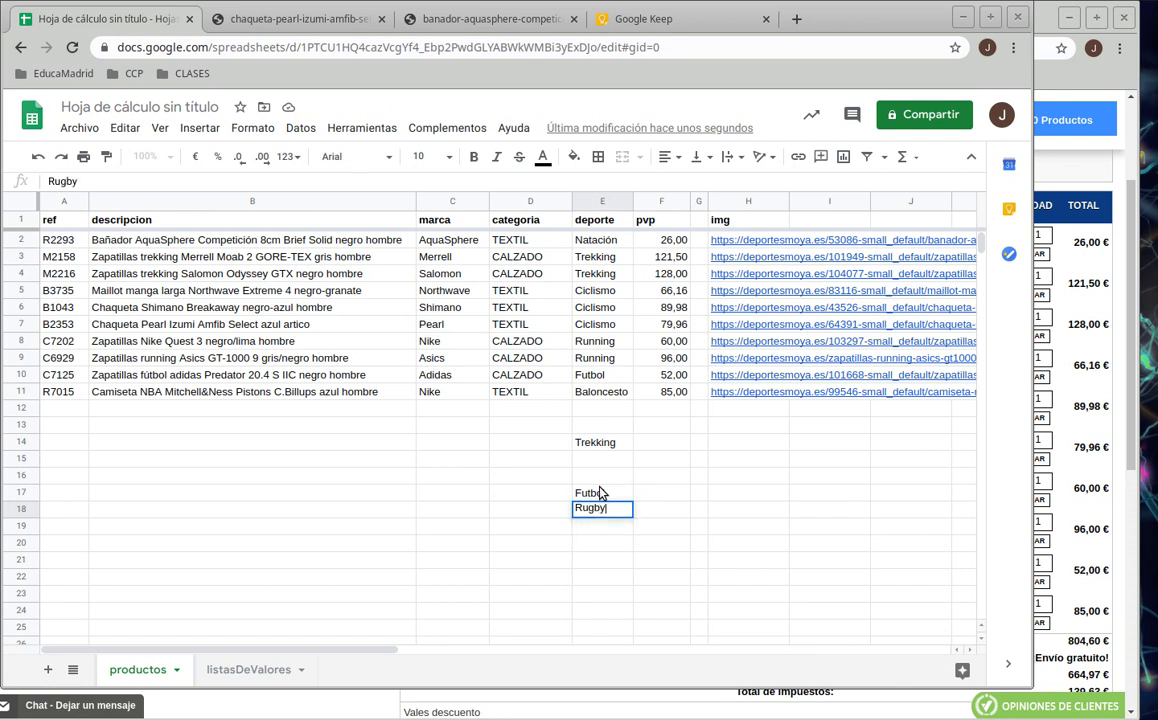
key(Return)
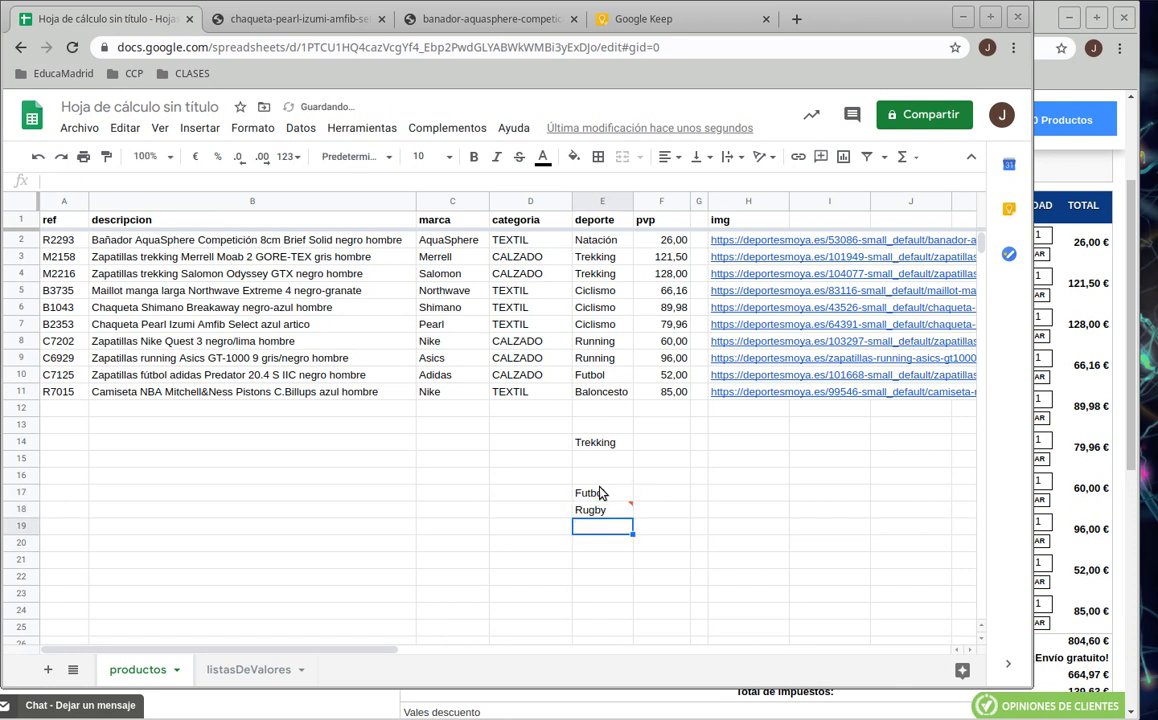
mouse_move(631, 507)
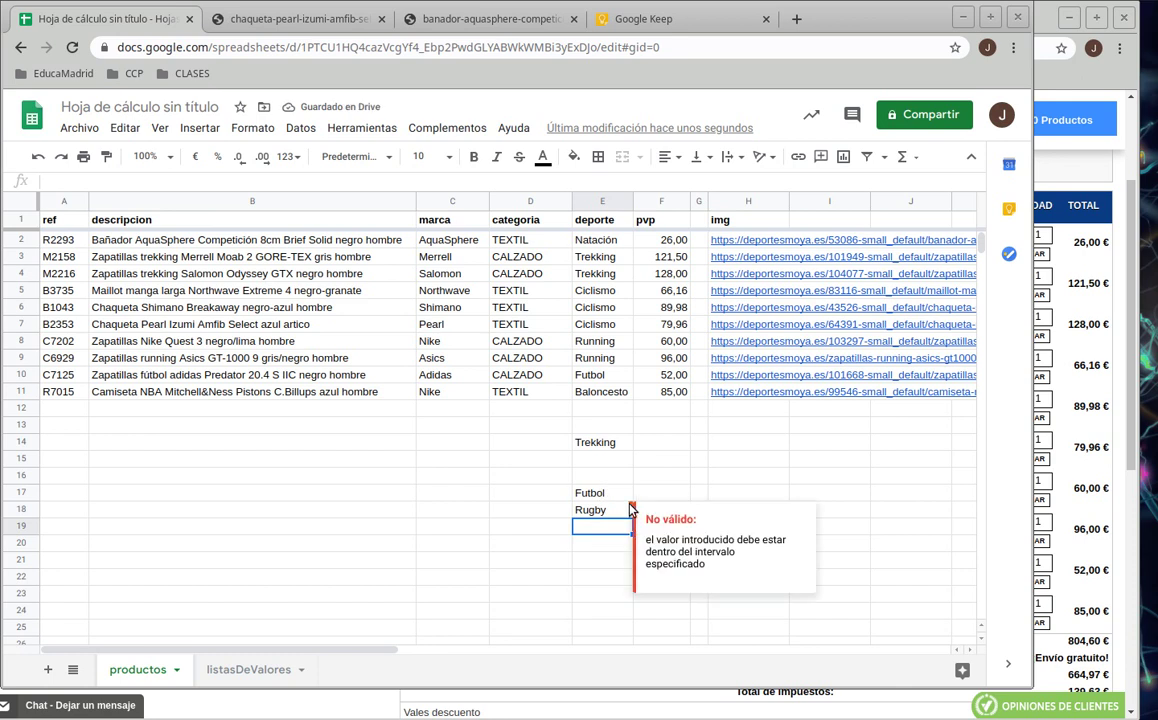
Copy the text Rugby from productos!E18 into cell A8 of the listasDeValores sheet, extending the list of sports.
click(612, 512)
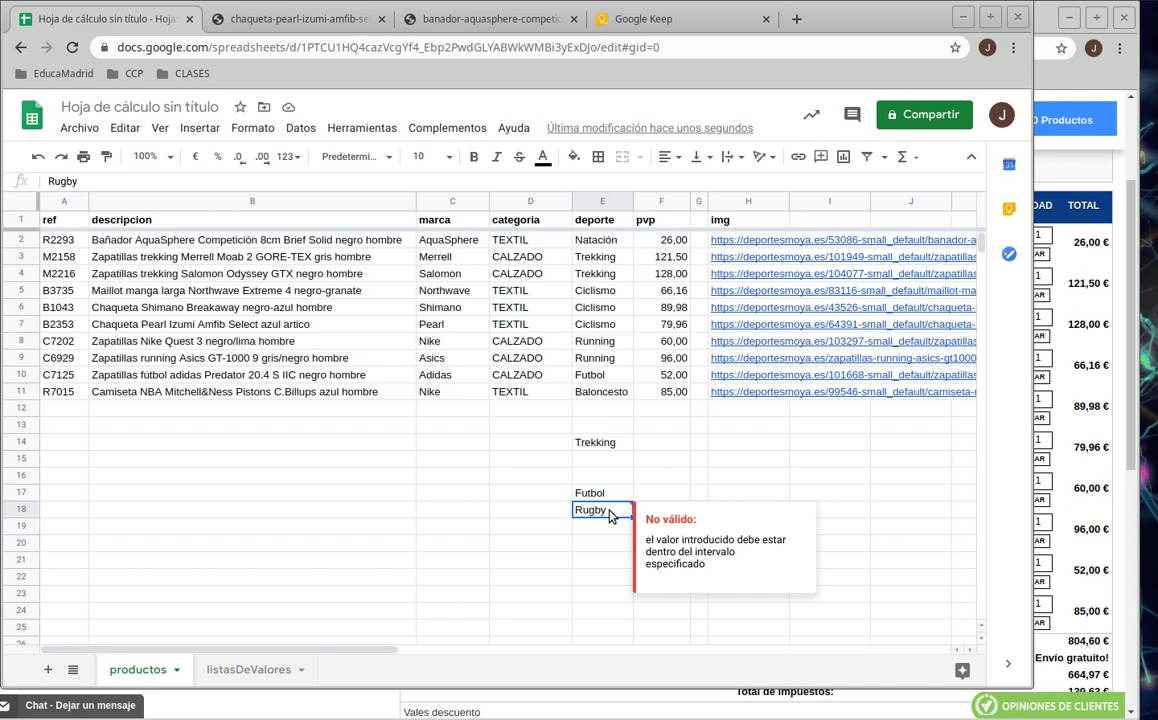
double_click(610, 512)
drag(611, 510, 558, 512)
key(ctrl+c)
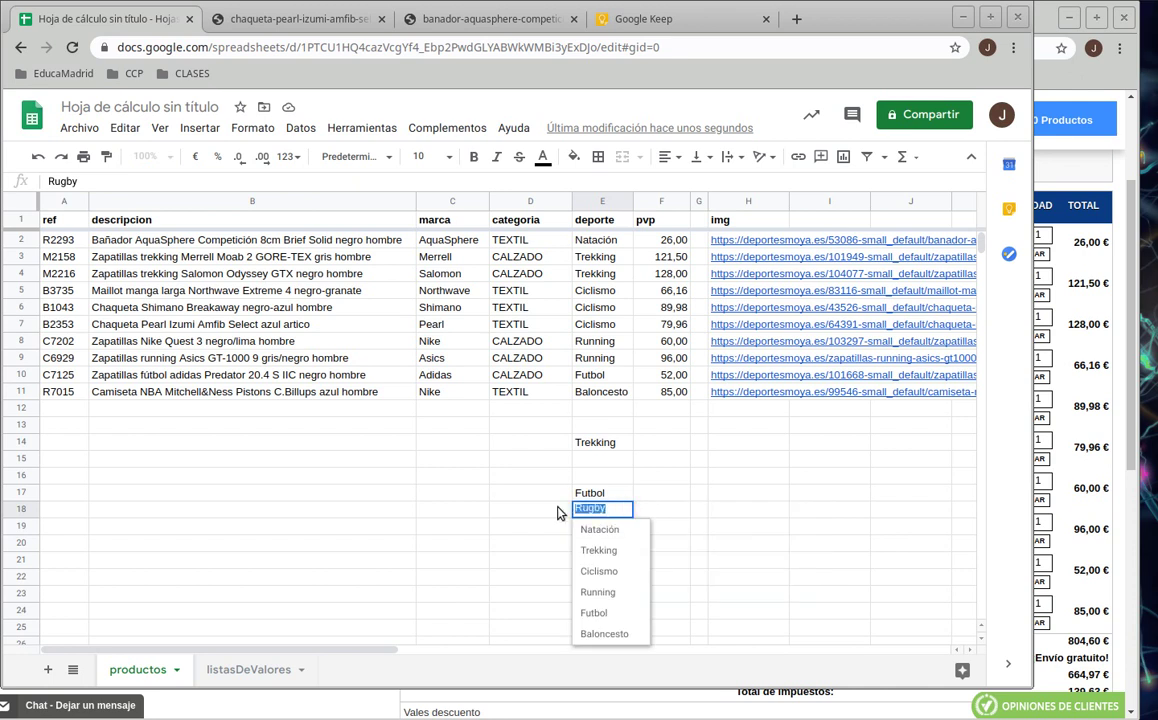
click(257, 671)
click(66, 338)
key(ctrl+v)
click(85, 390)
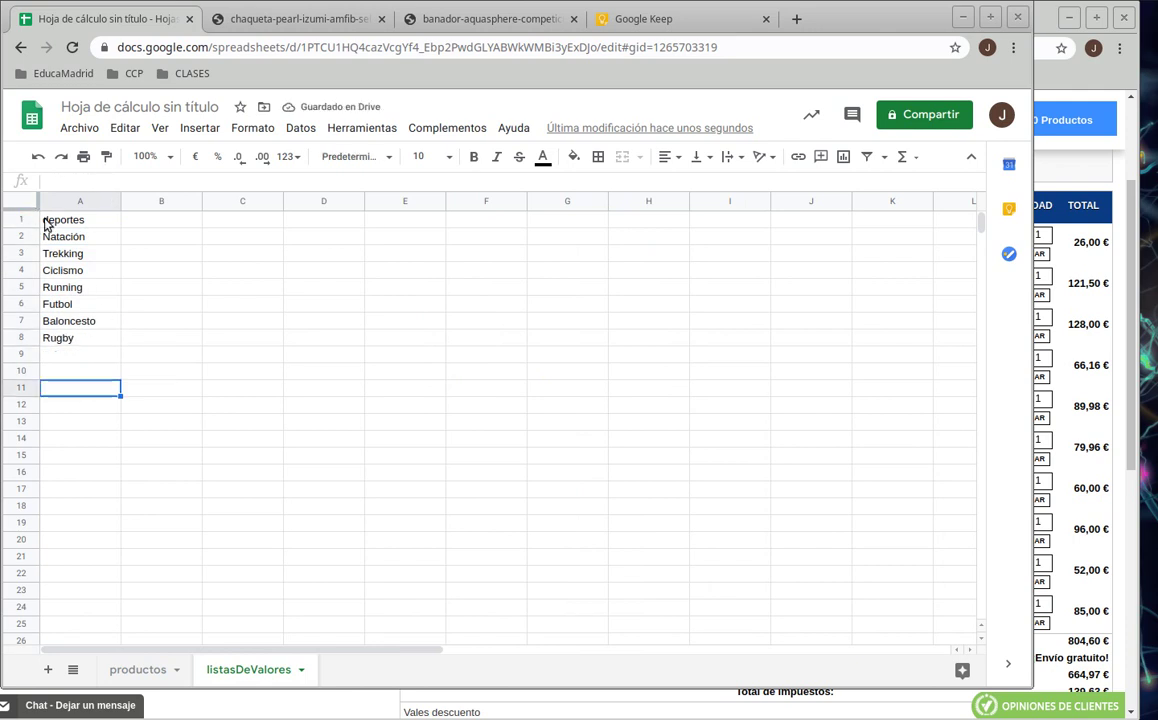
Make the deportes header in cell A1 of the listasDeValores sheet bold.
click(51, 223)
key(ctrl+b)
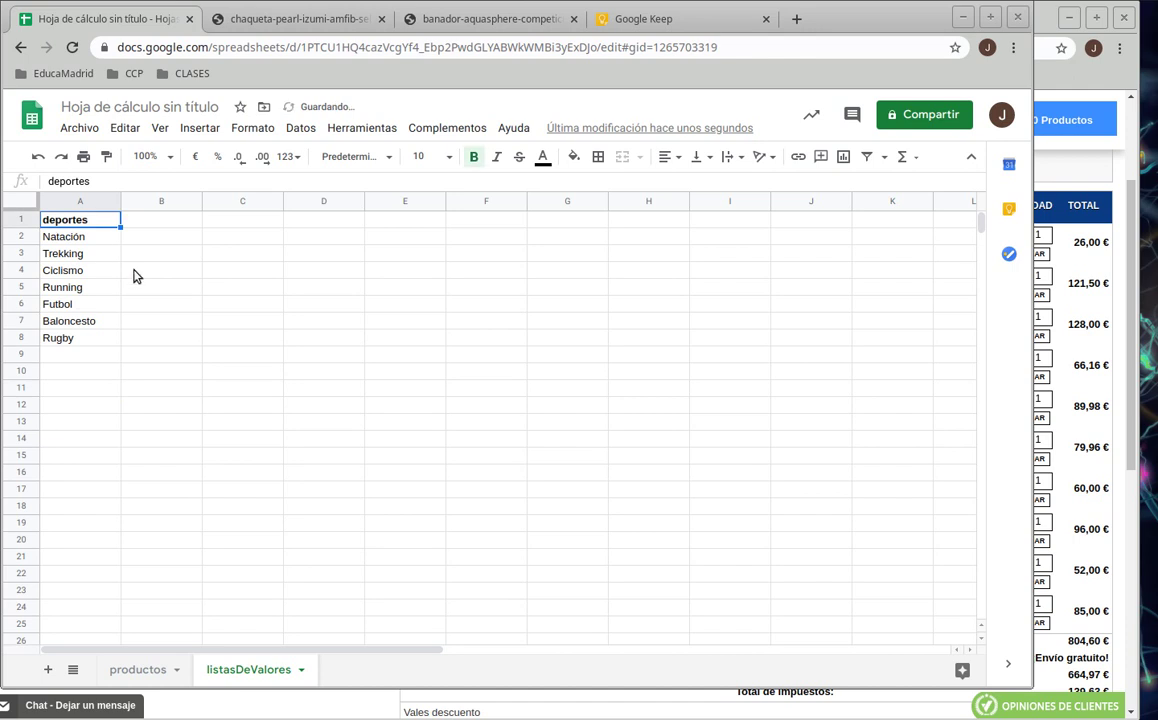
drag(145, 287, 147, 303)
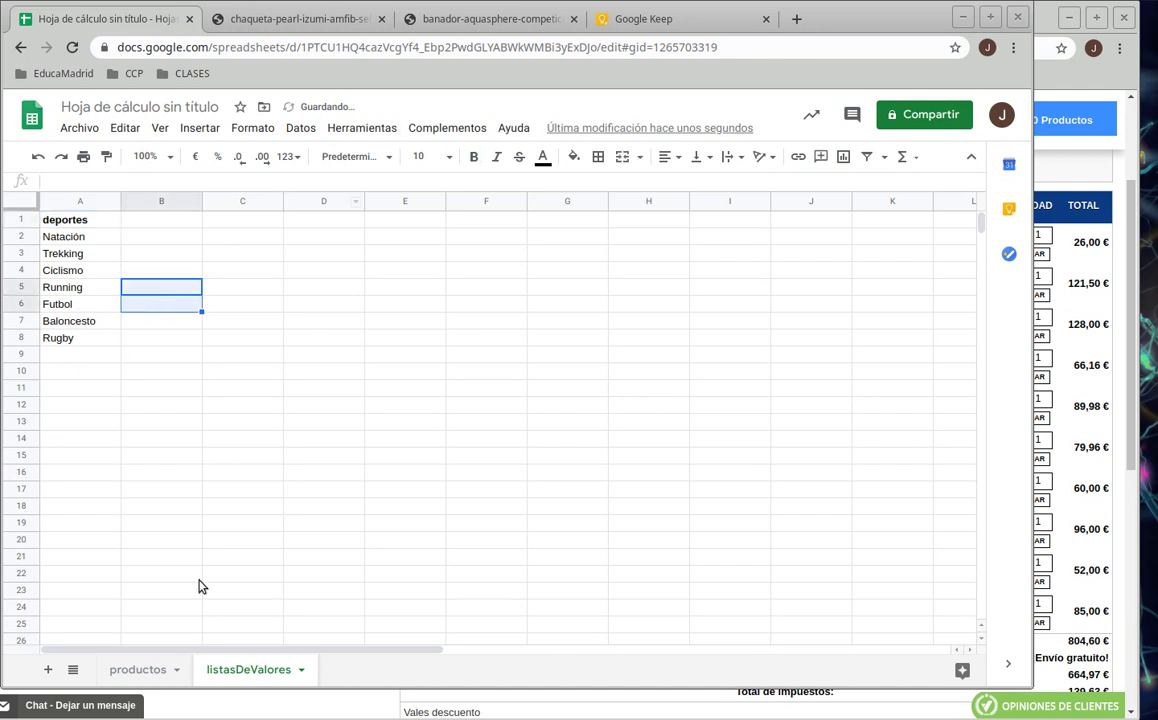
Clear the test sports from cells E13:E20 of the productos sheet.
click(135, 669)
click(748, 492)
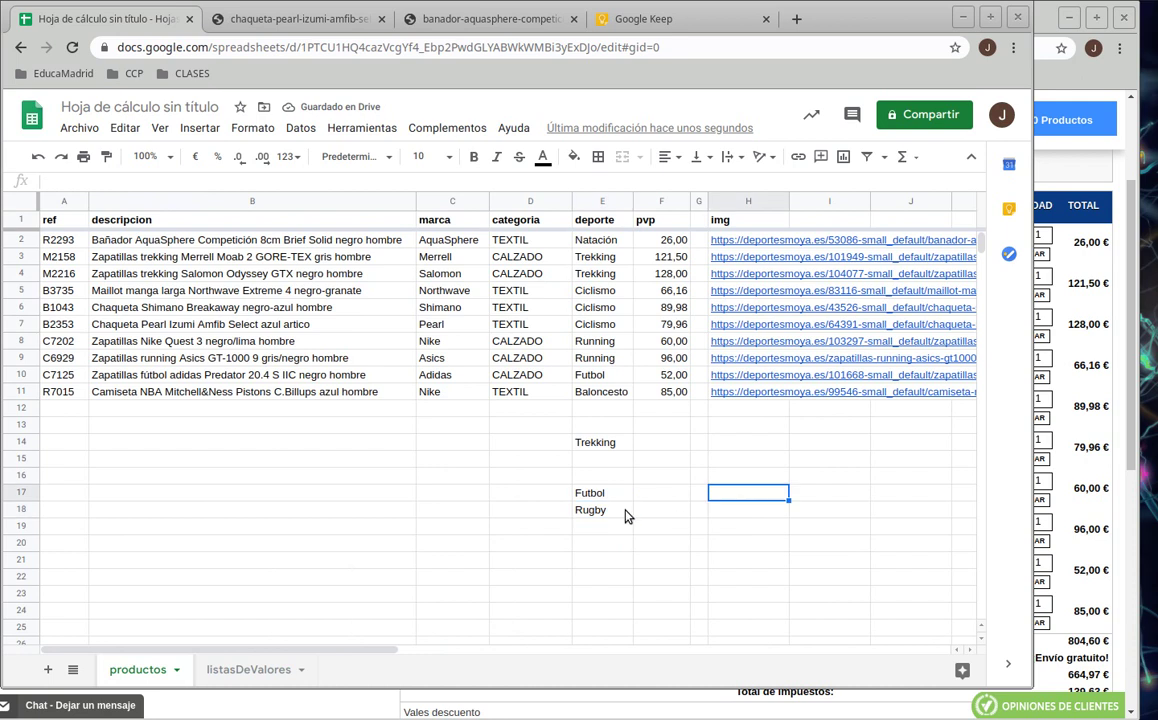
drag(589, 426, 588, 544)
key(Delete)
click(714, 470)
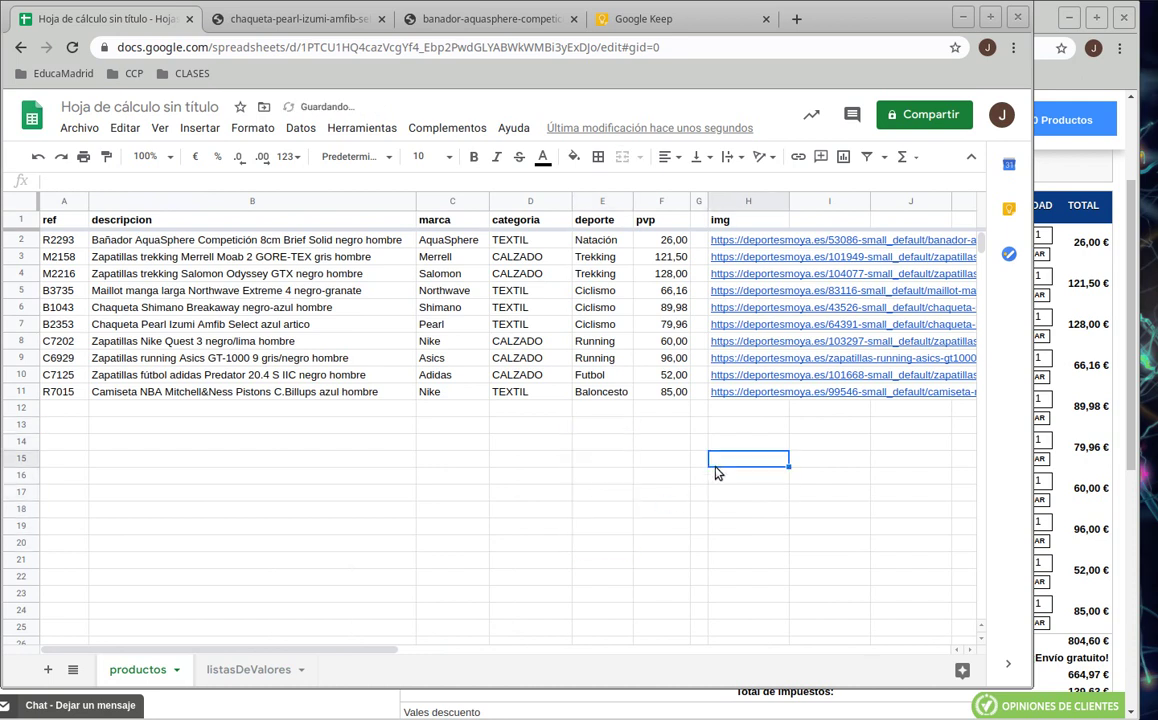